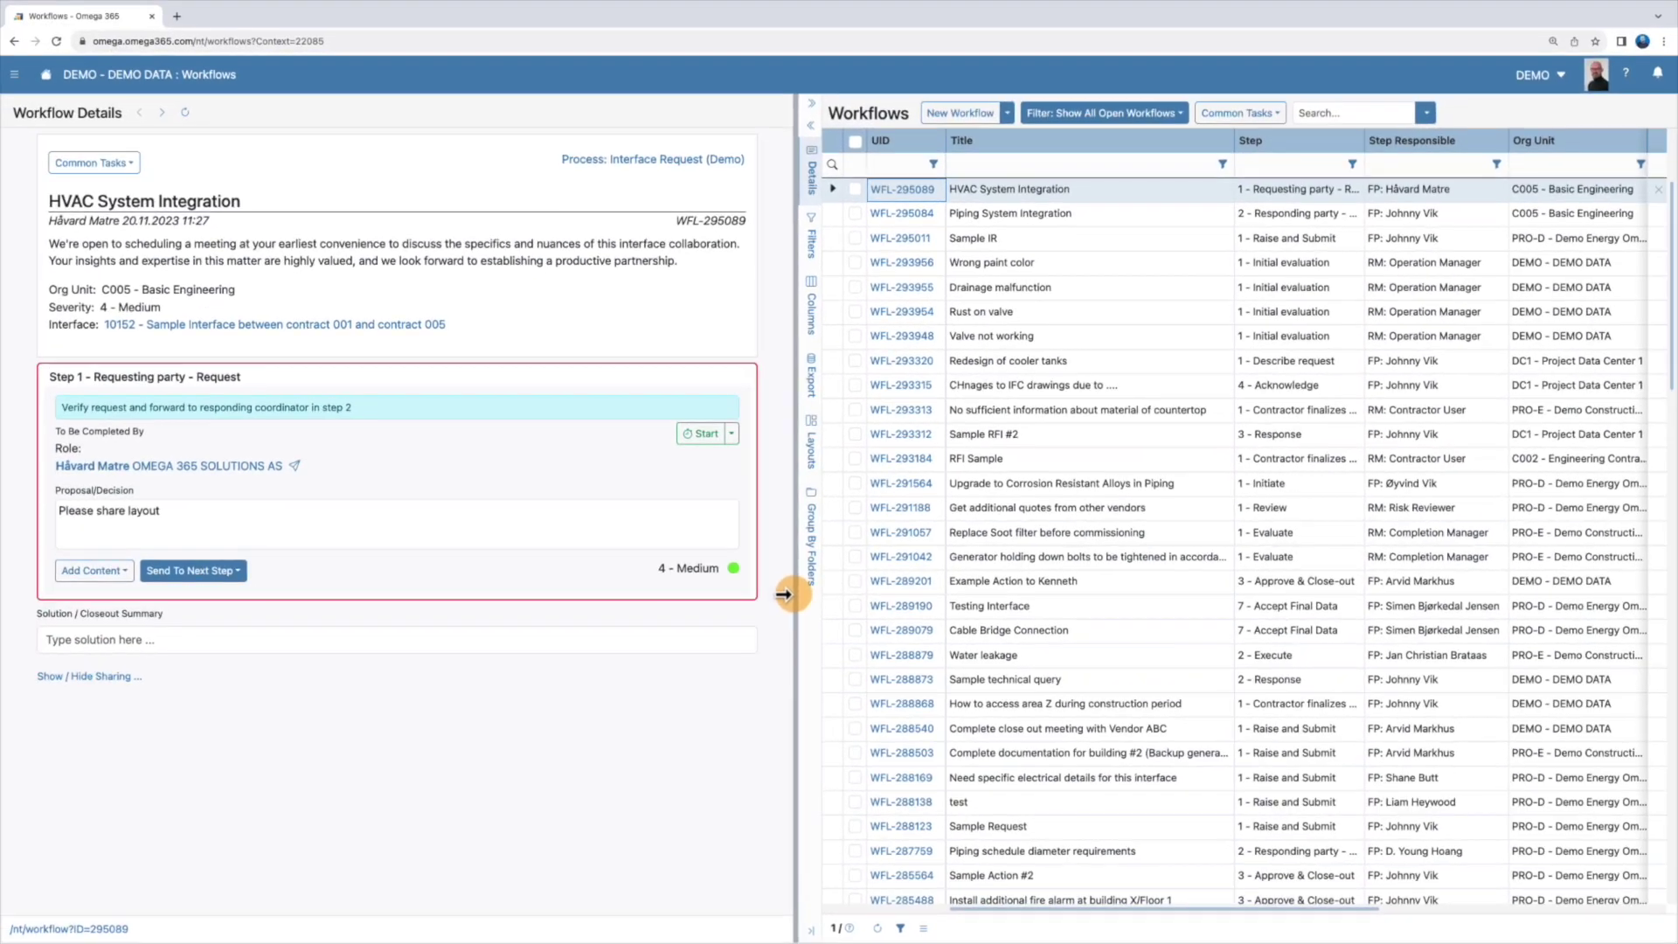
Drag the splitter toward the Workflows list so the HVAC System Integration details panel is wider.
left_click_drag(785, 595, 848, 653)
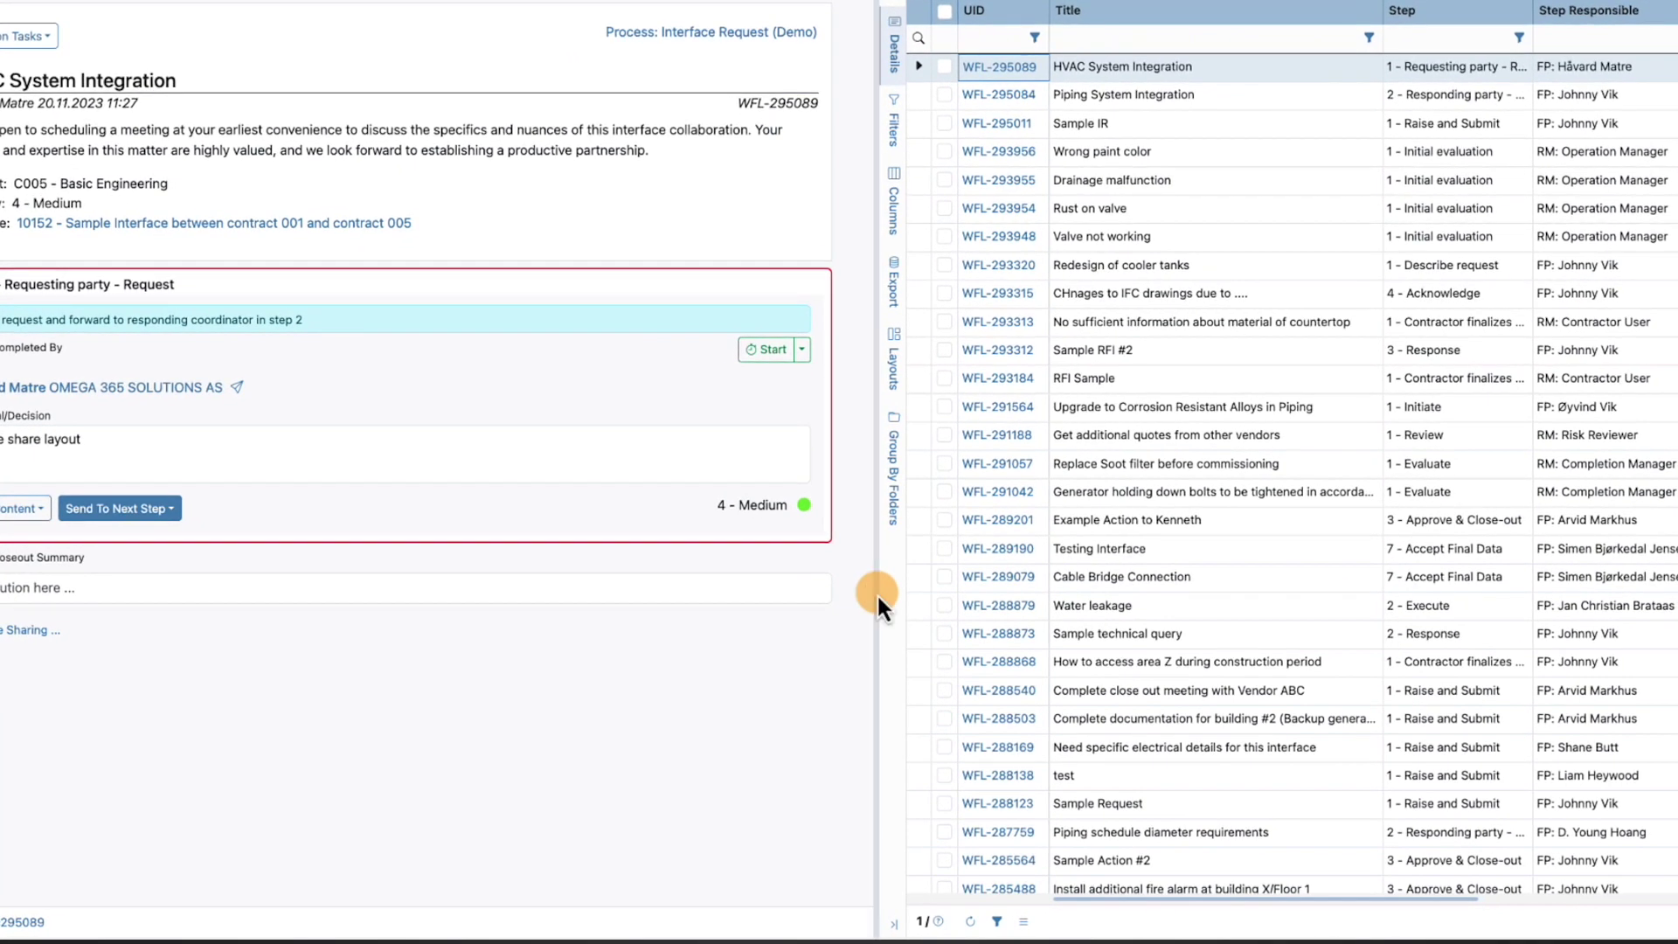
left_click(892, 924)
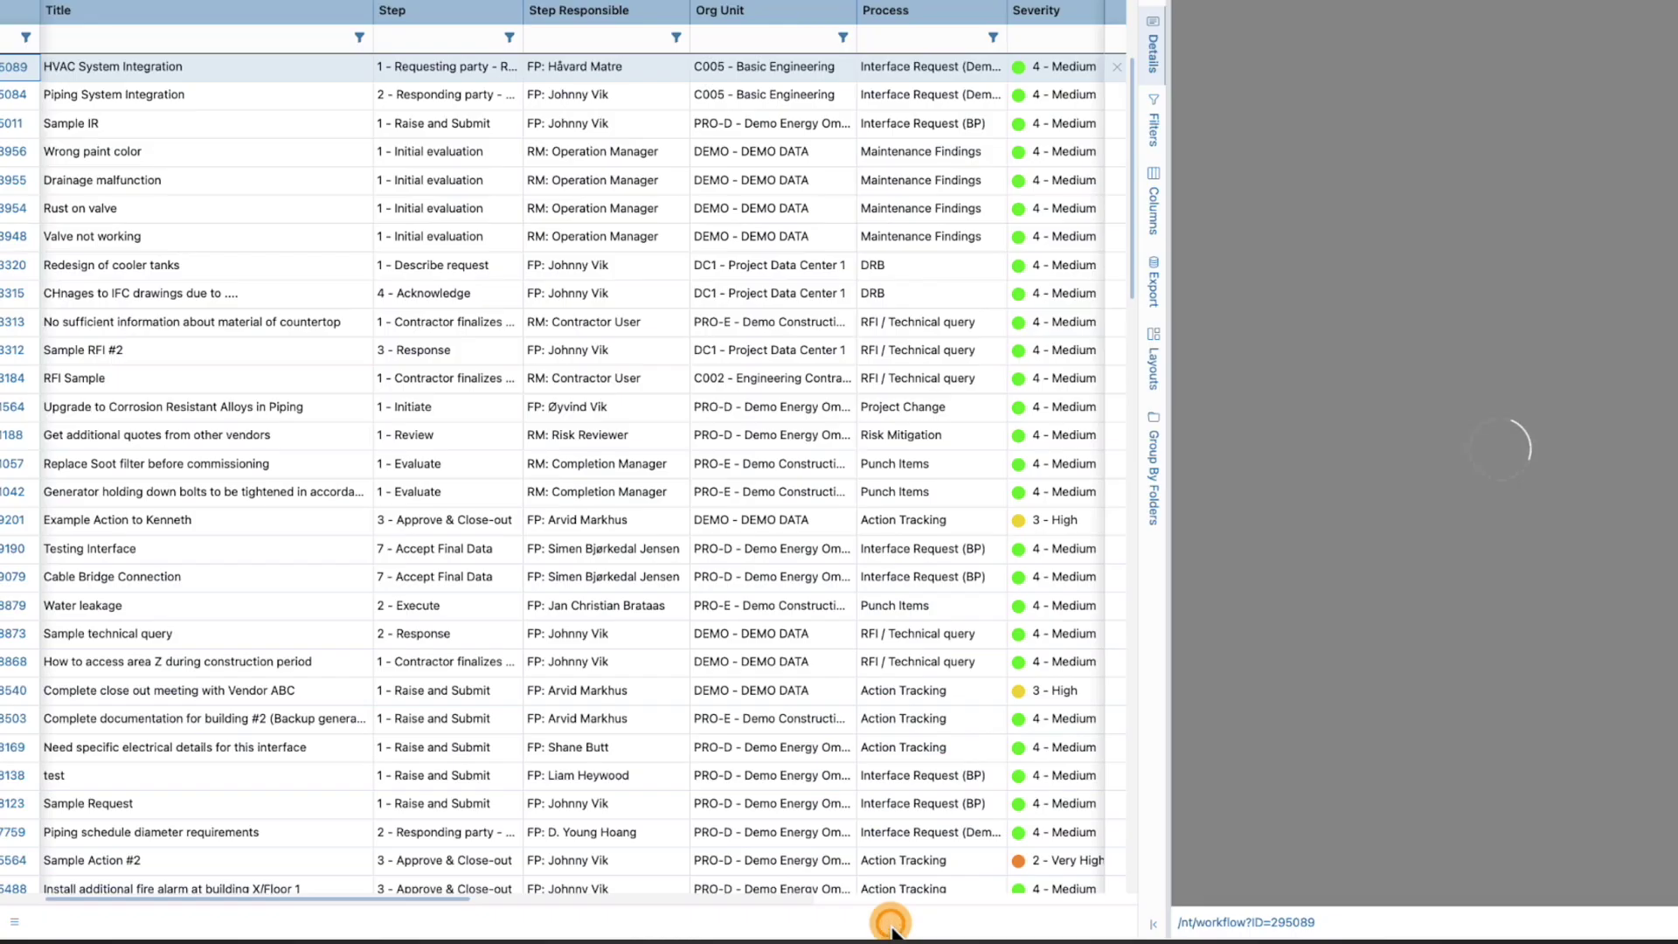
left_click(1152, 924)
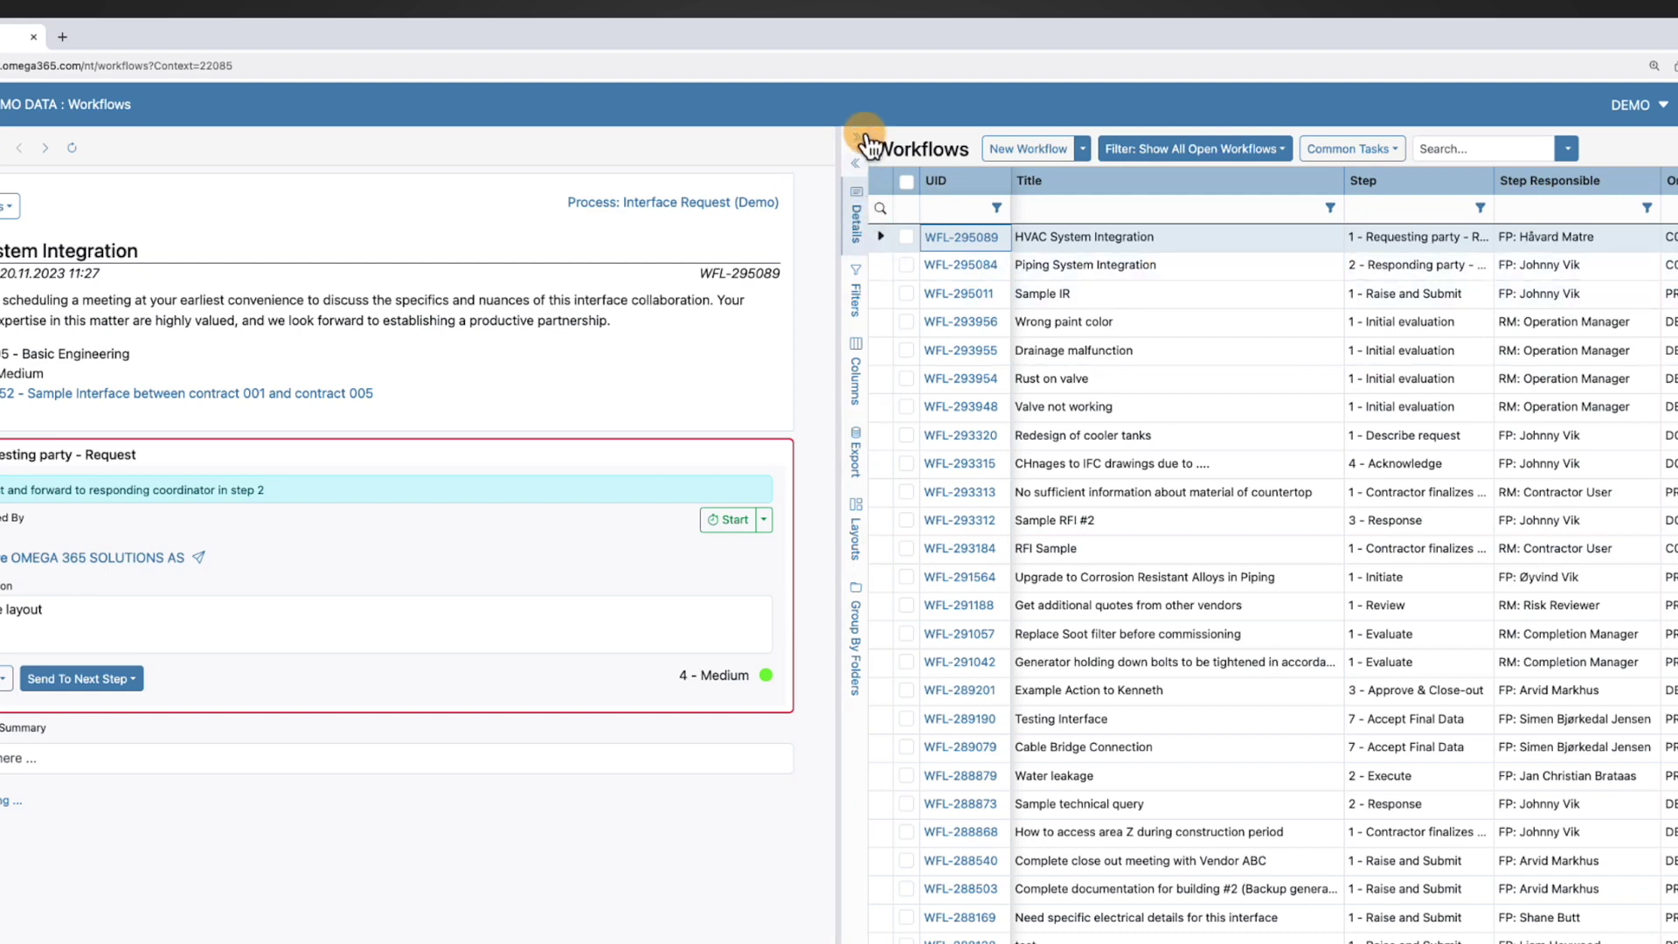
left_click(856, 147)
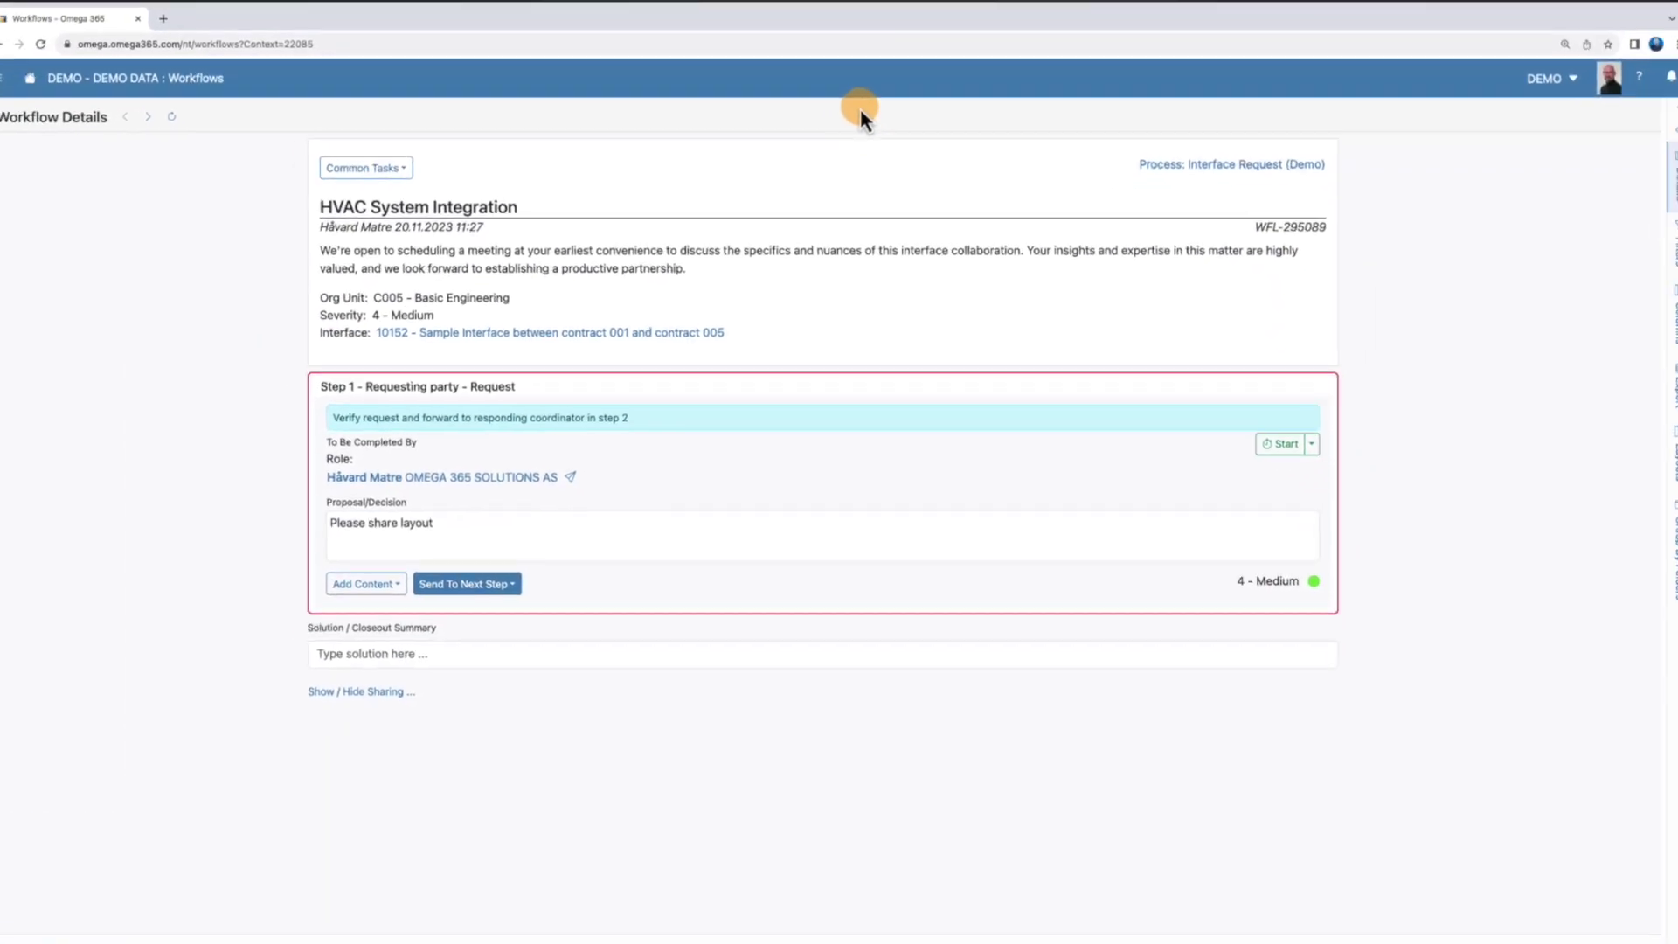
left_click(1667, 105)
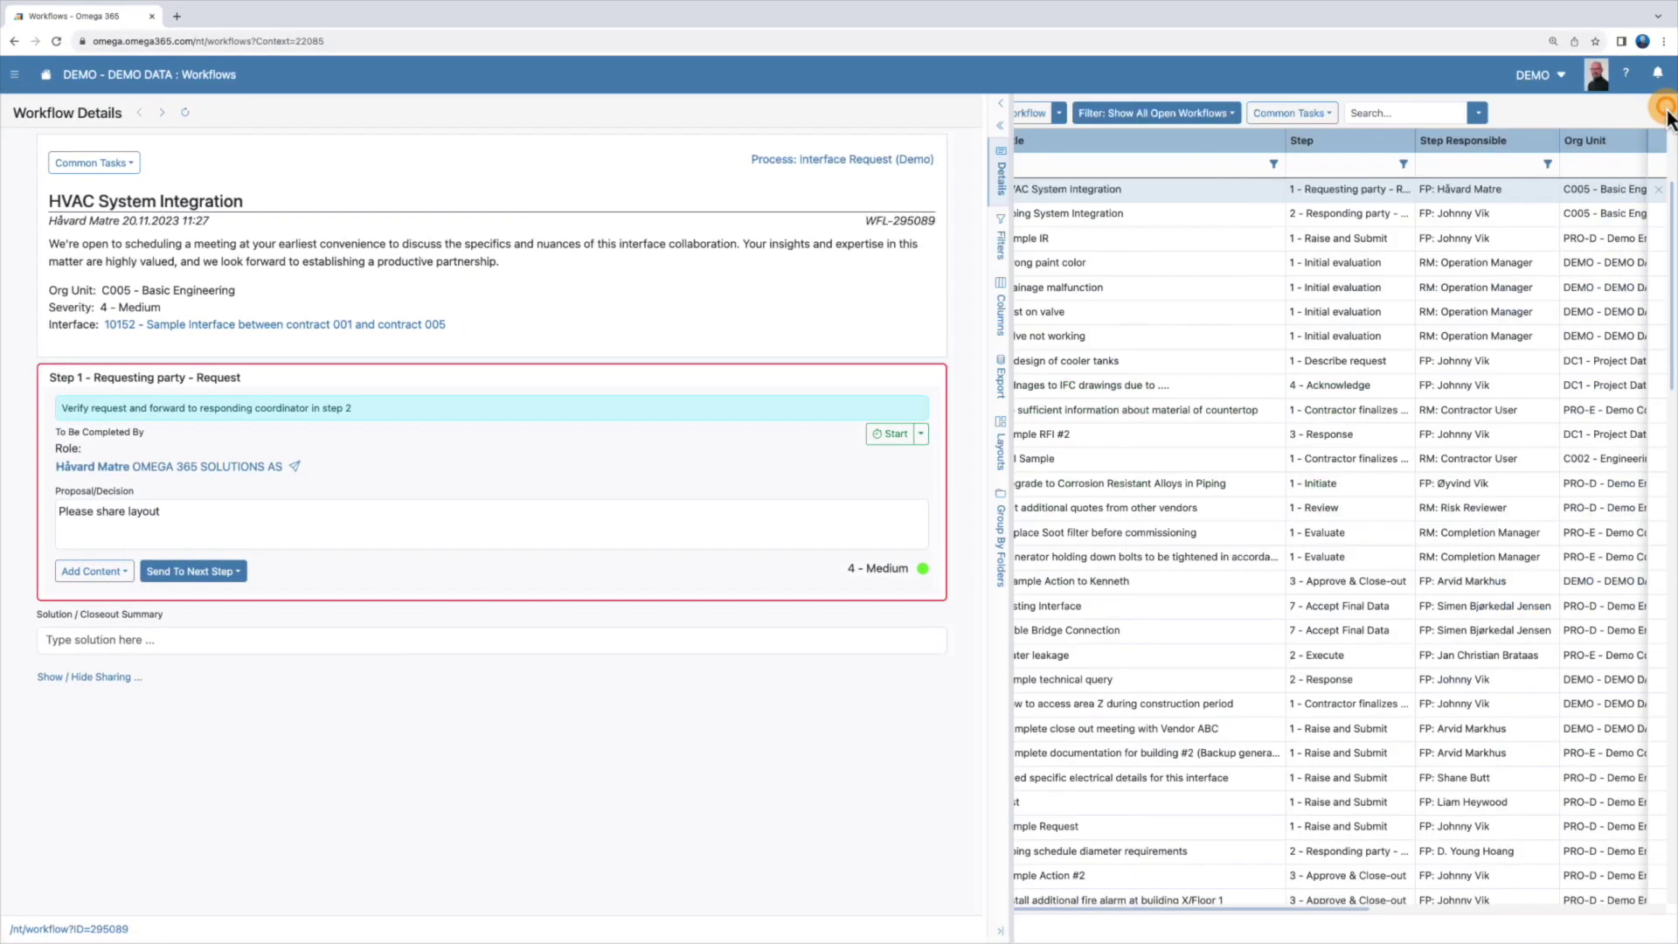
left_click(858, 124)
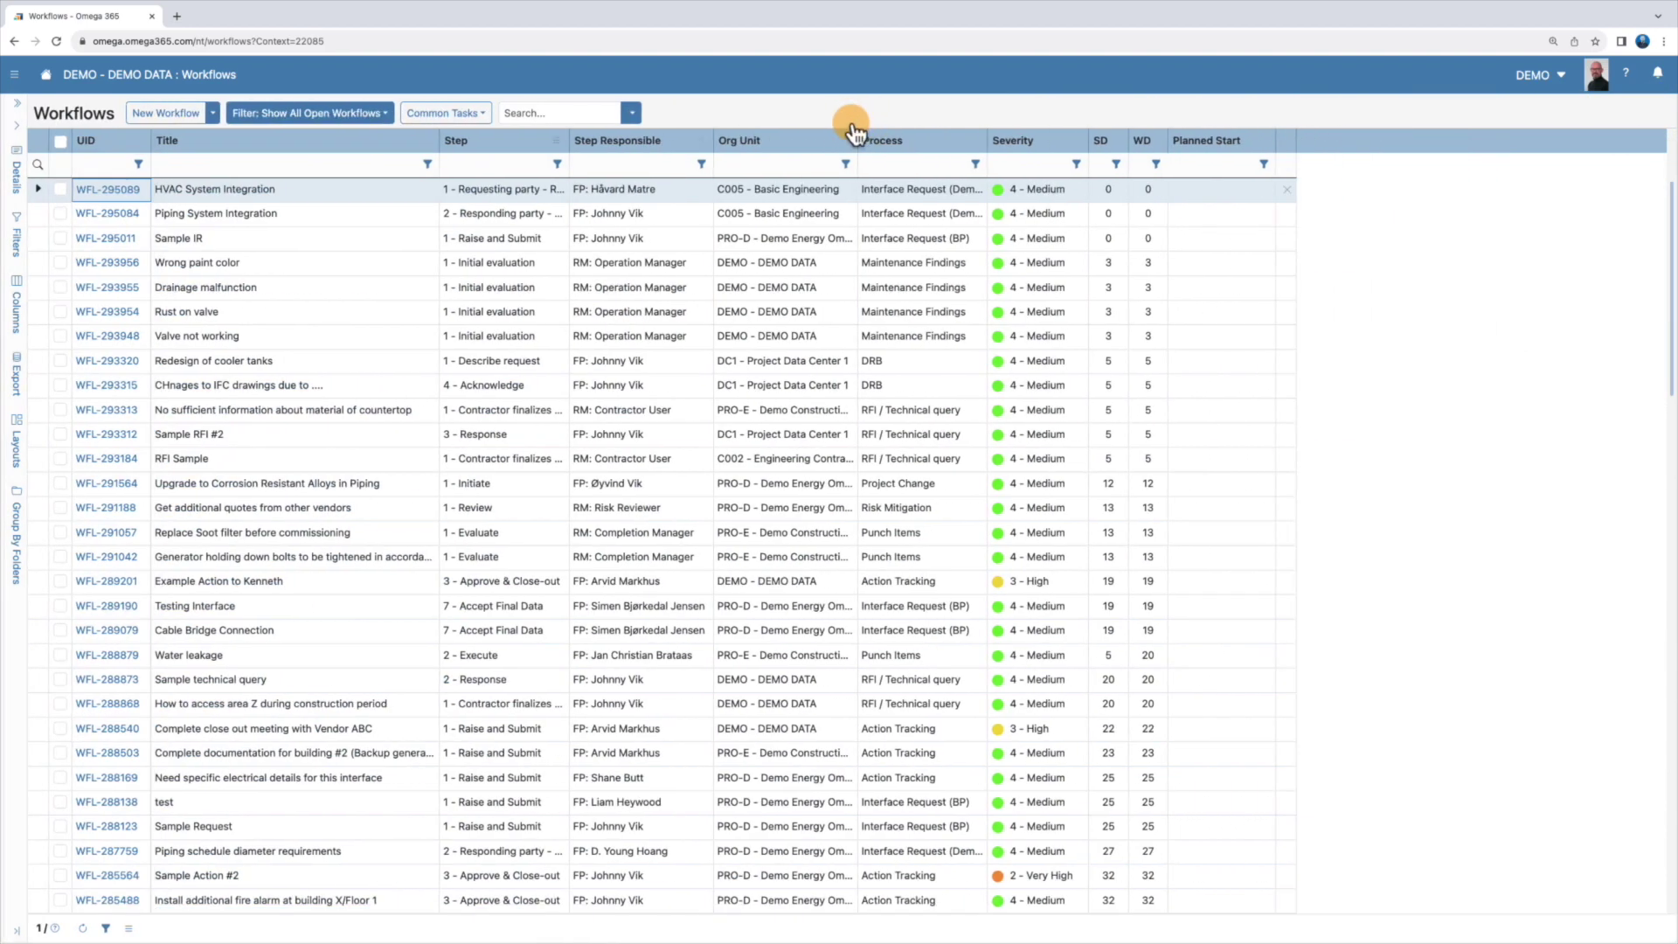
left_click(16, 125)
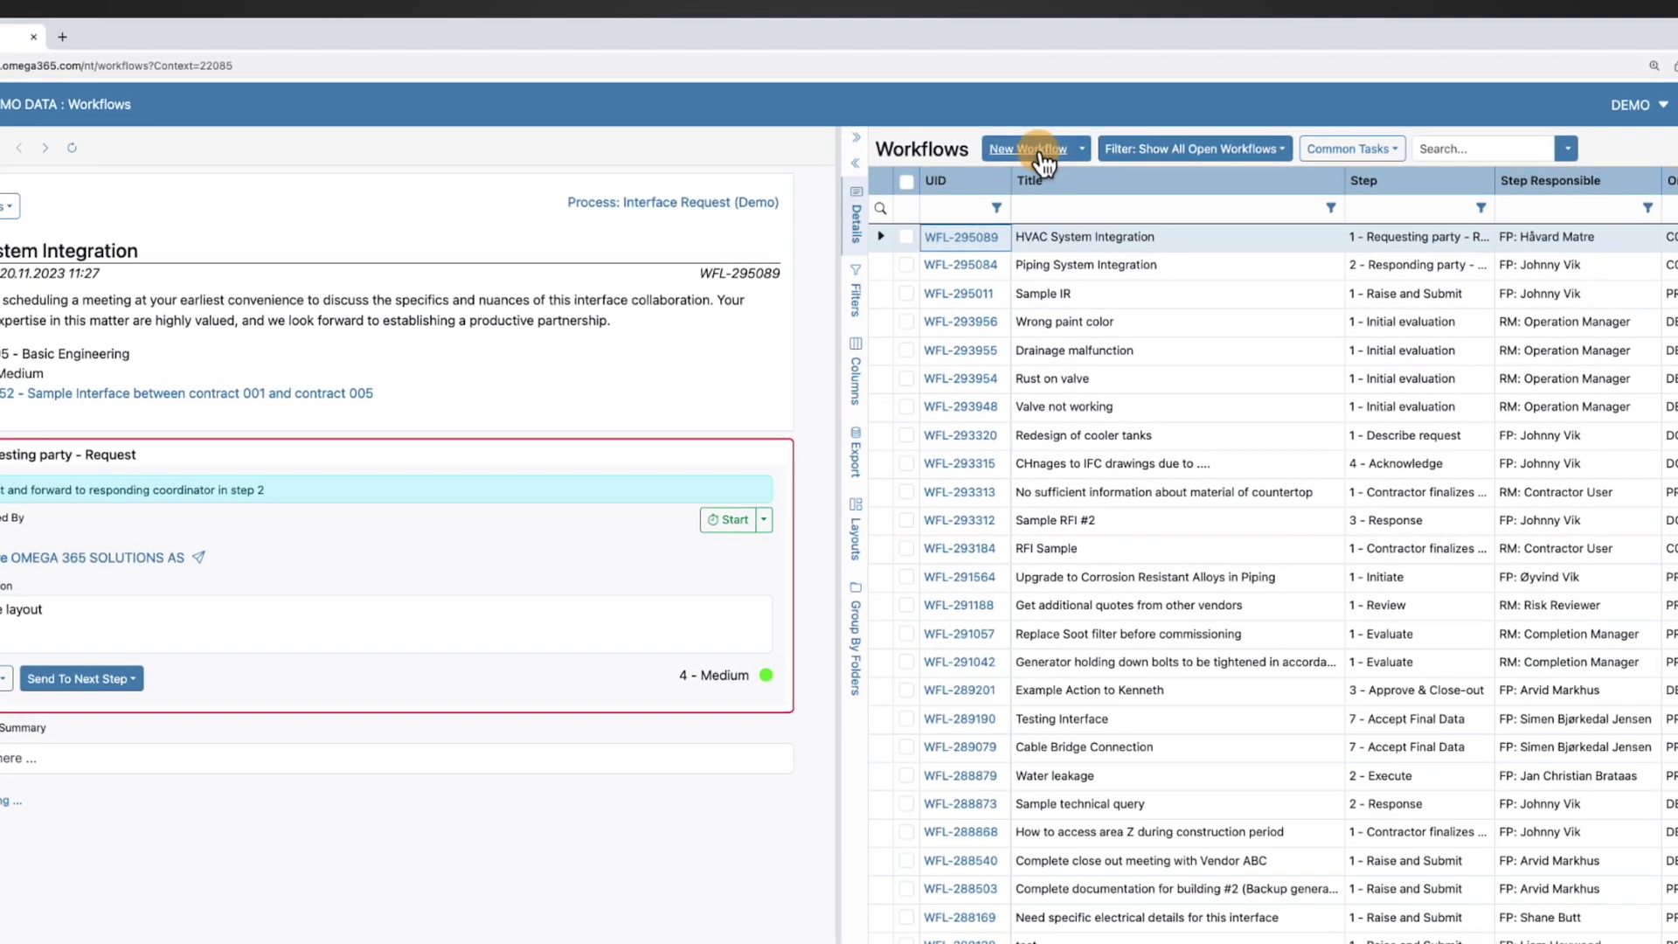
Start and close a new workflow, then browse the New Workflow, Filter and Common Tasks dropdowns.
left_click(1041, 156)
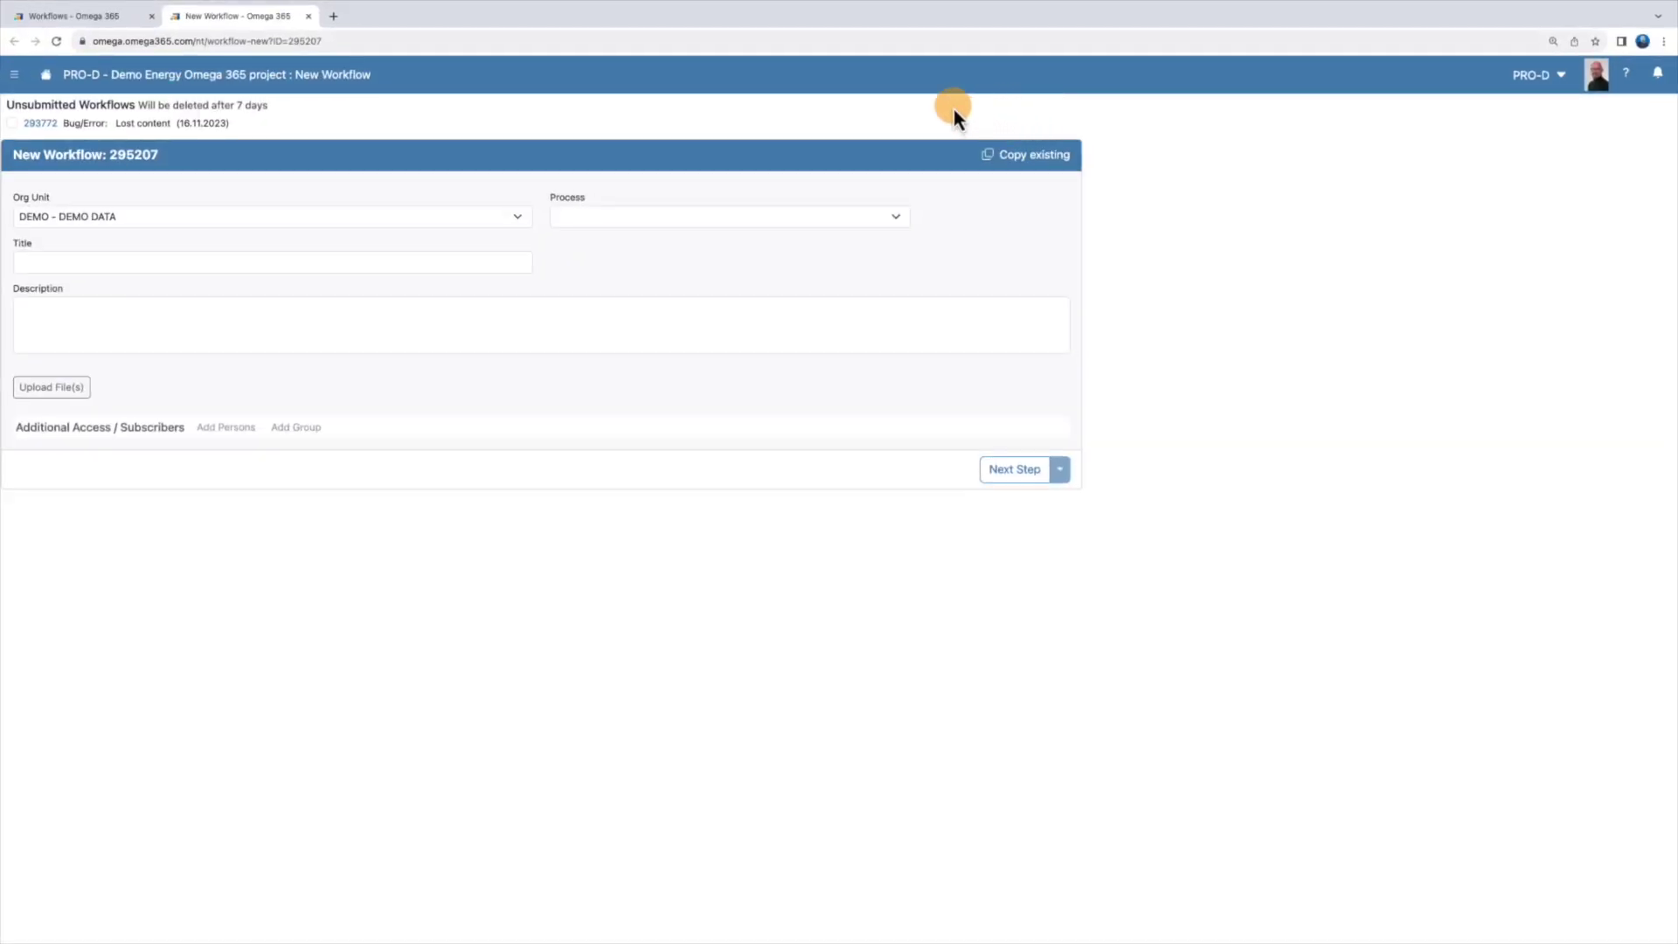
left_click(309, 17)
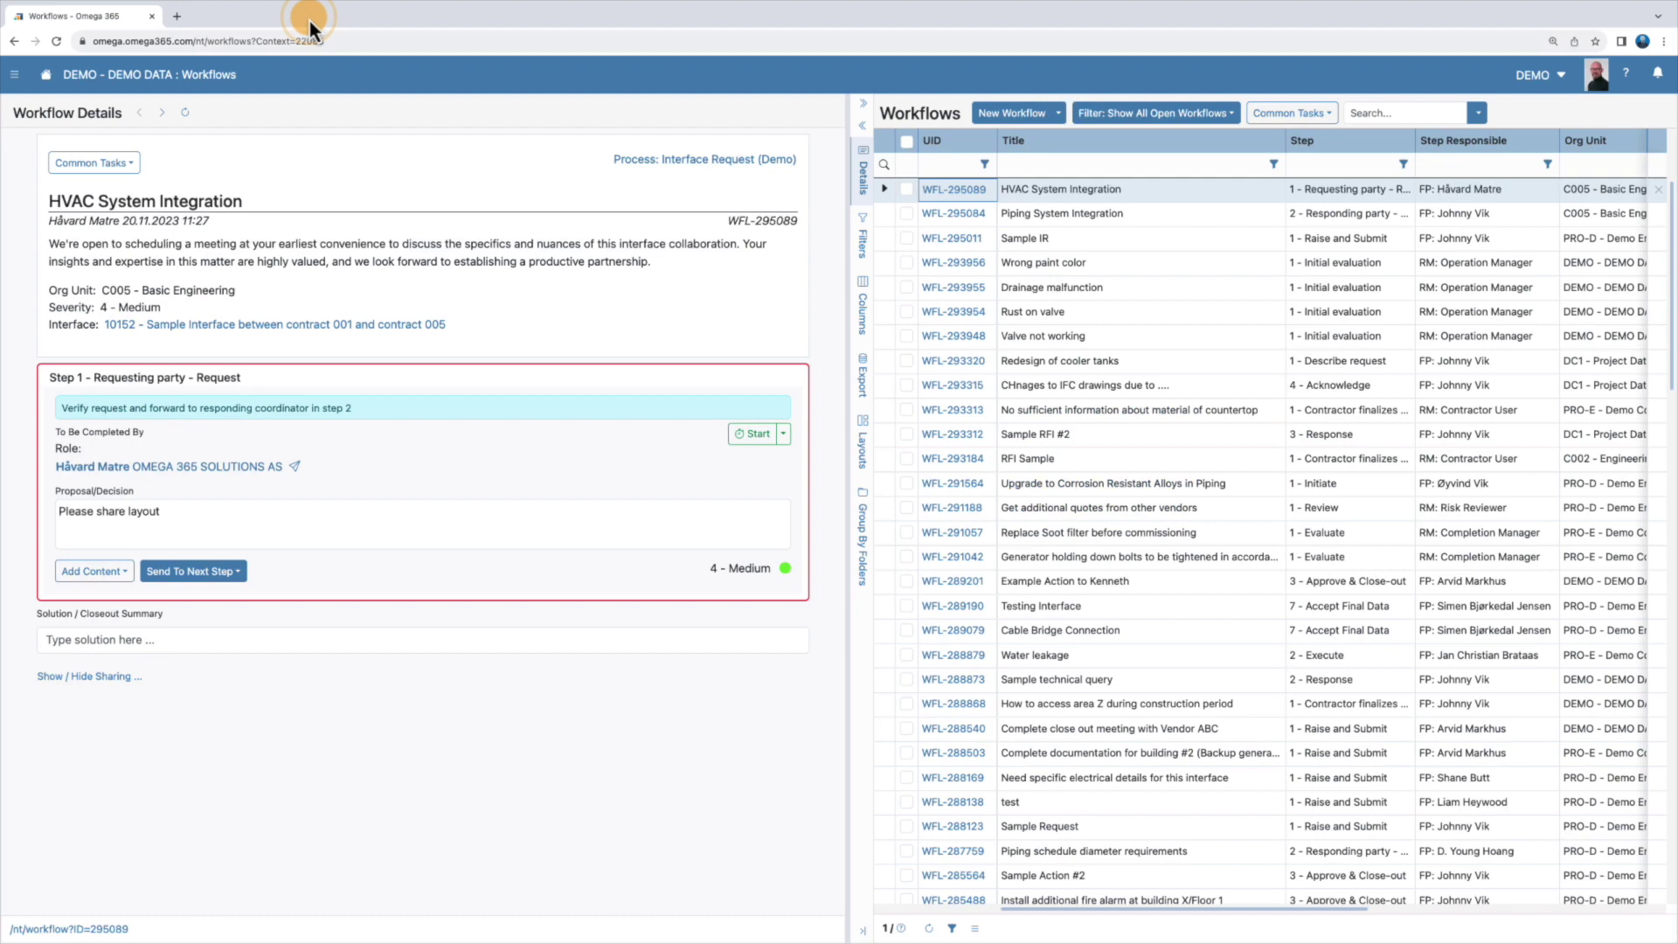
left_click(1059, 113)
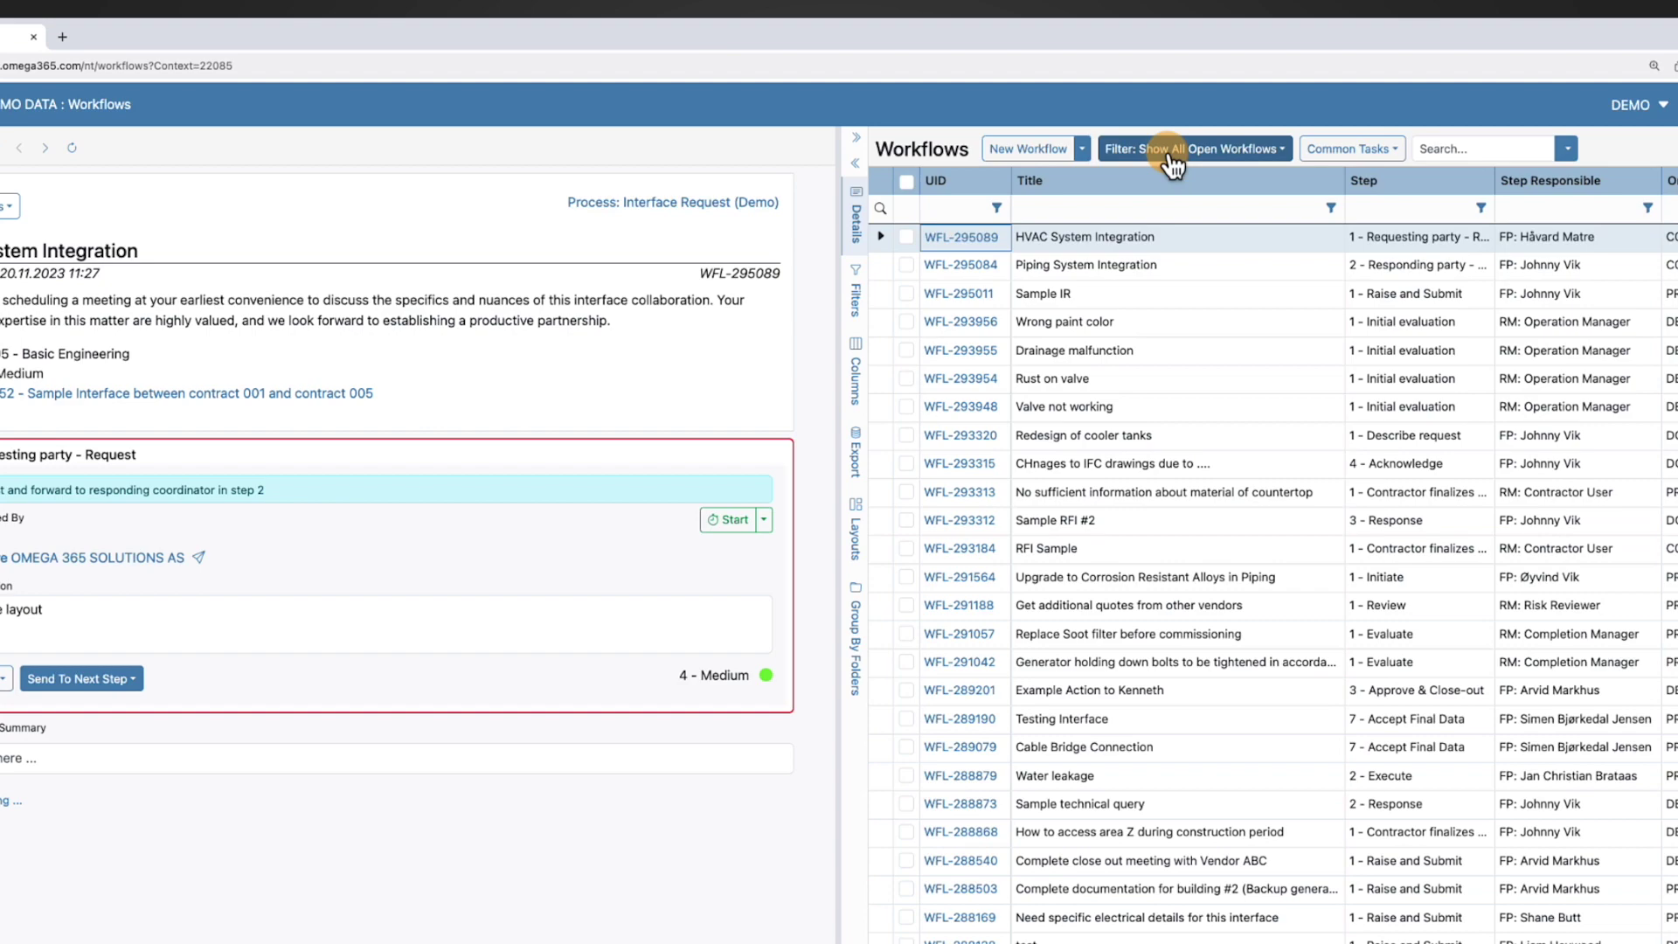
left_click(1171, 153)
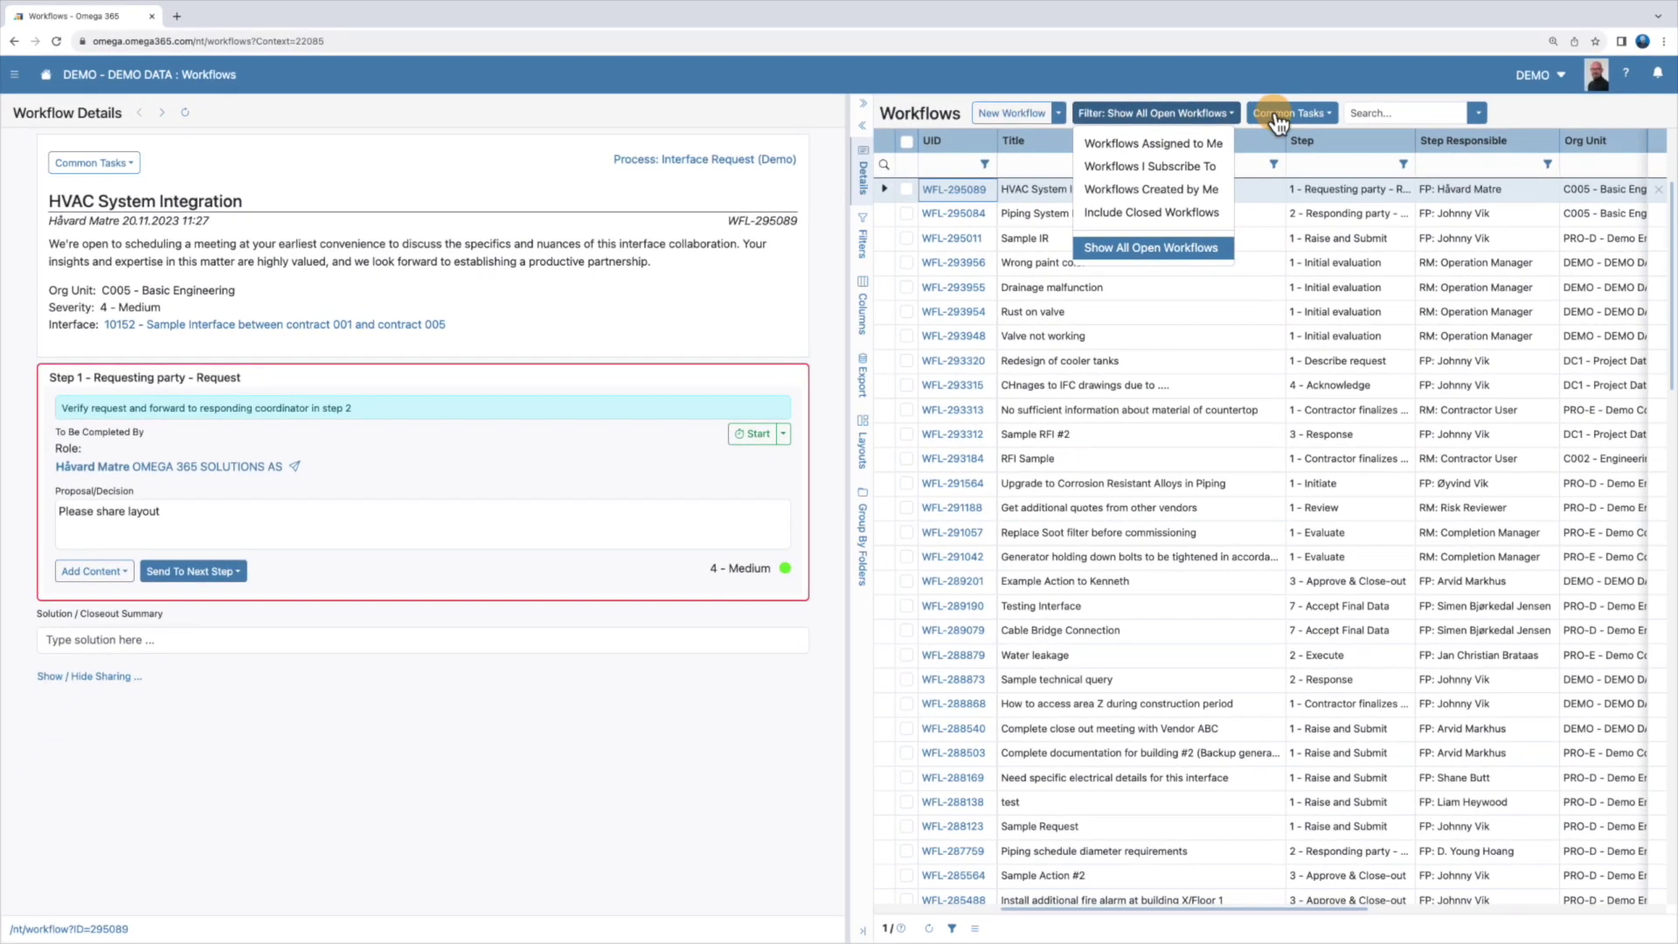
left_click(1278, 118)
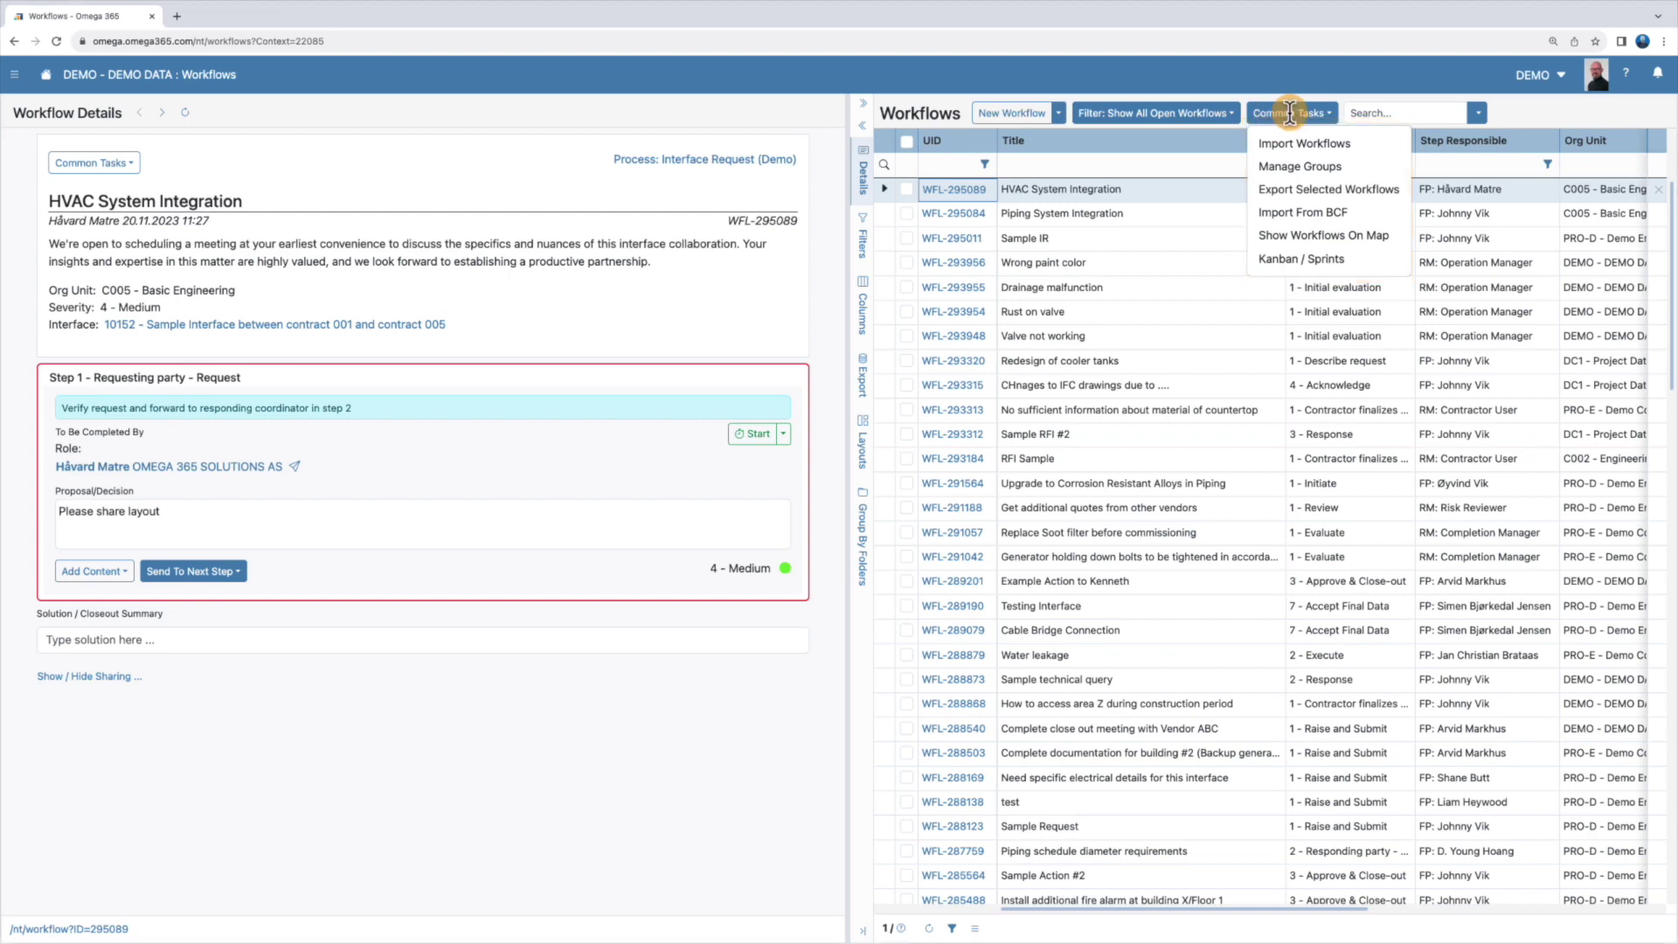
Search the workflow list for 'Piping'.
left_click(1372, 113)
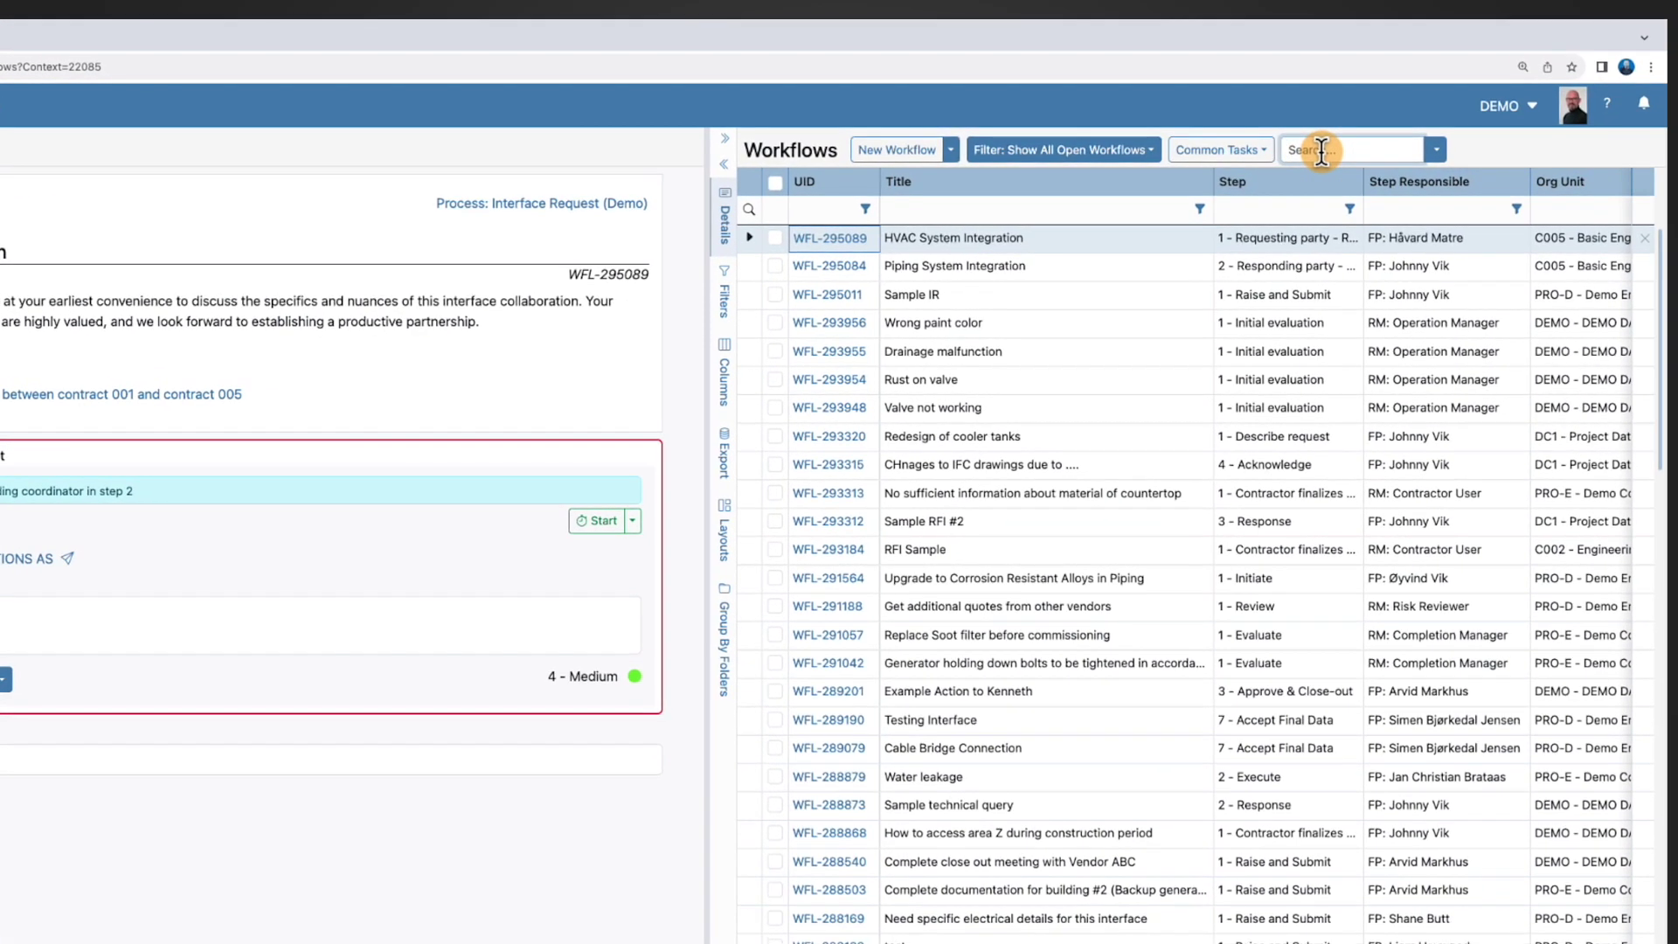
type("Piping")
key("Return")
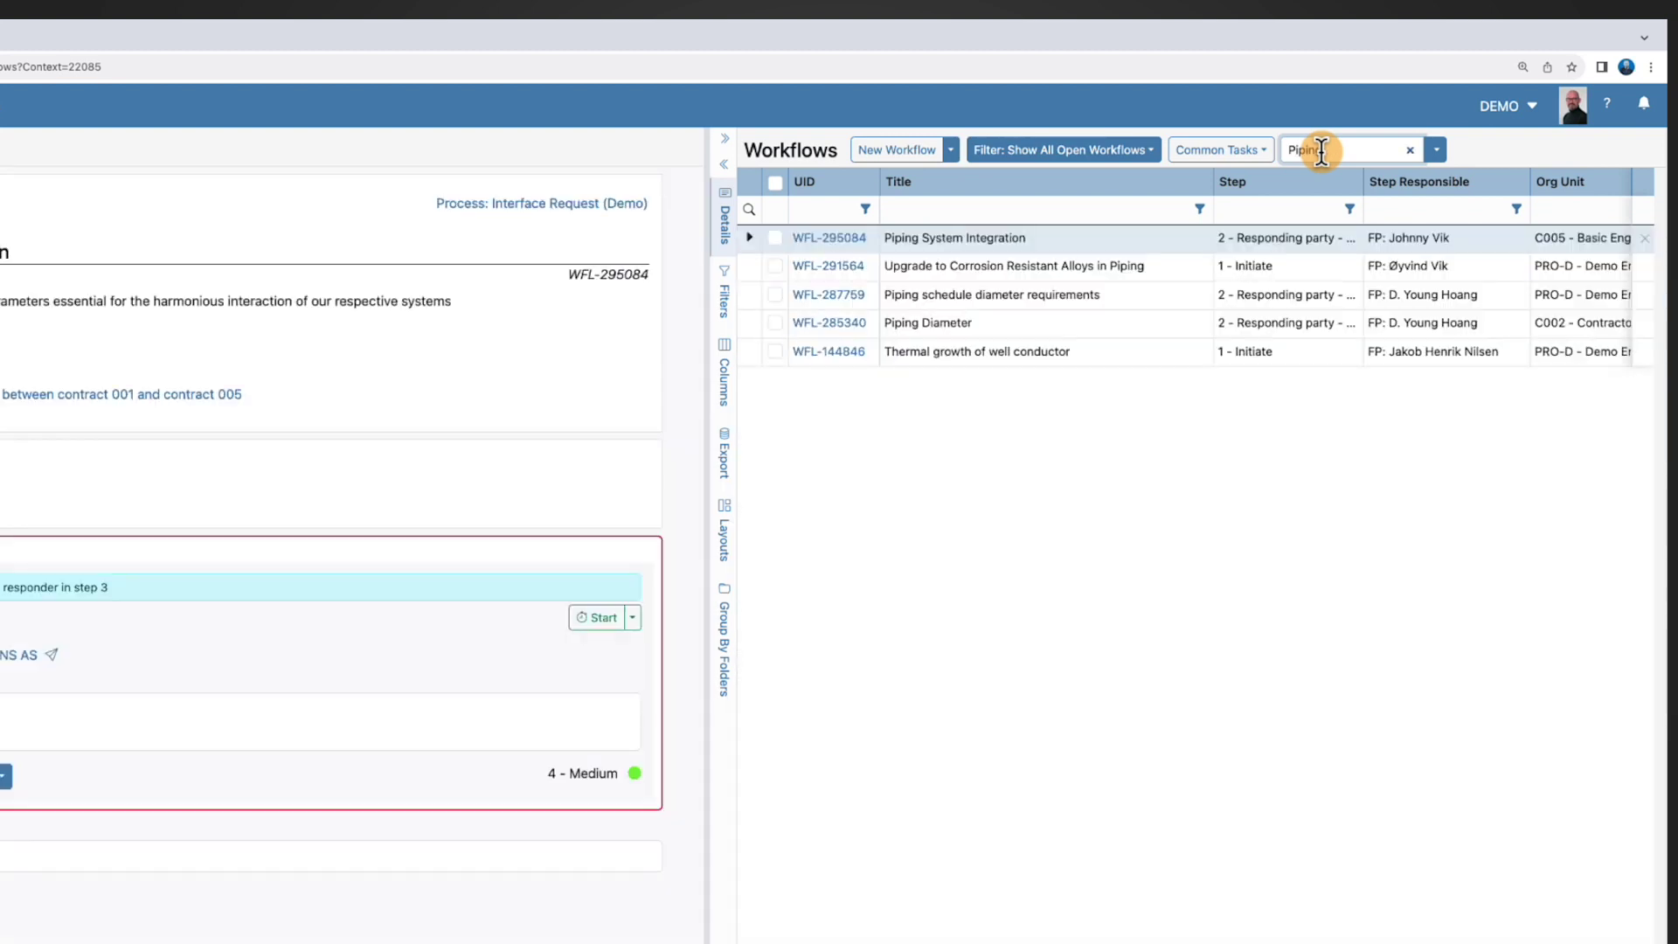
Check the search-mode options, clear the search, and open the Paint damage workflow WFL-185575.
left_click(1437, 150)
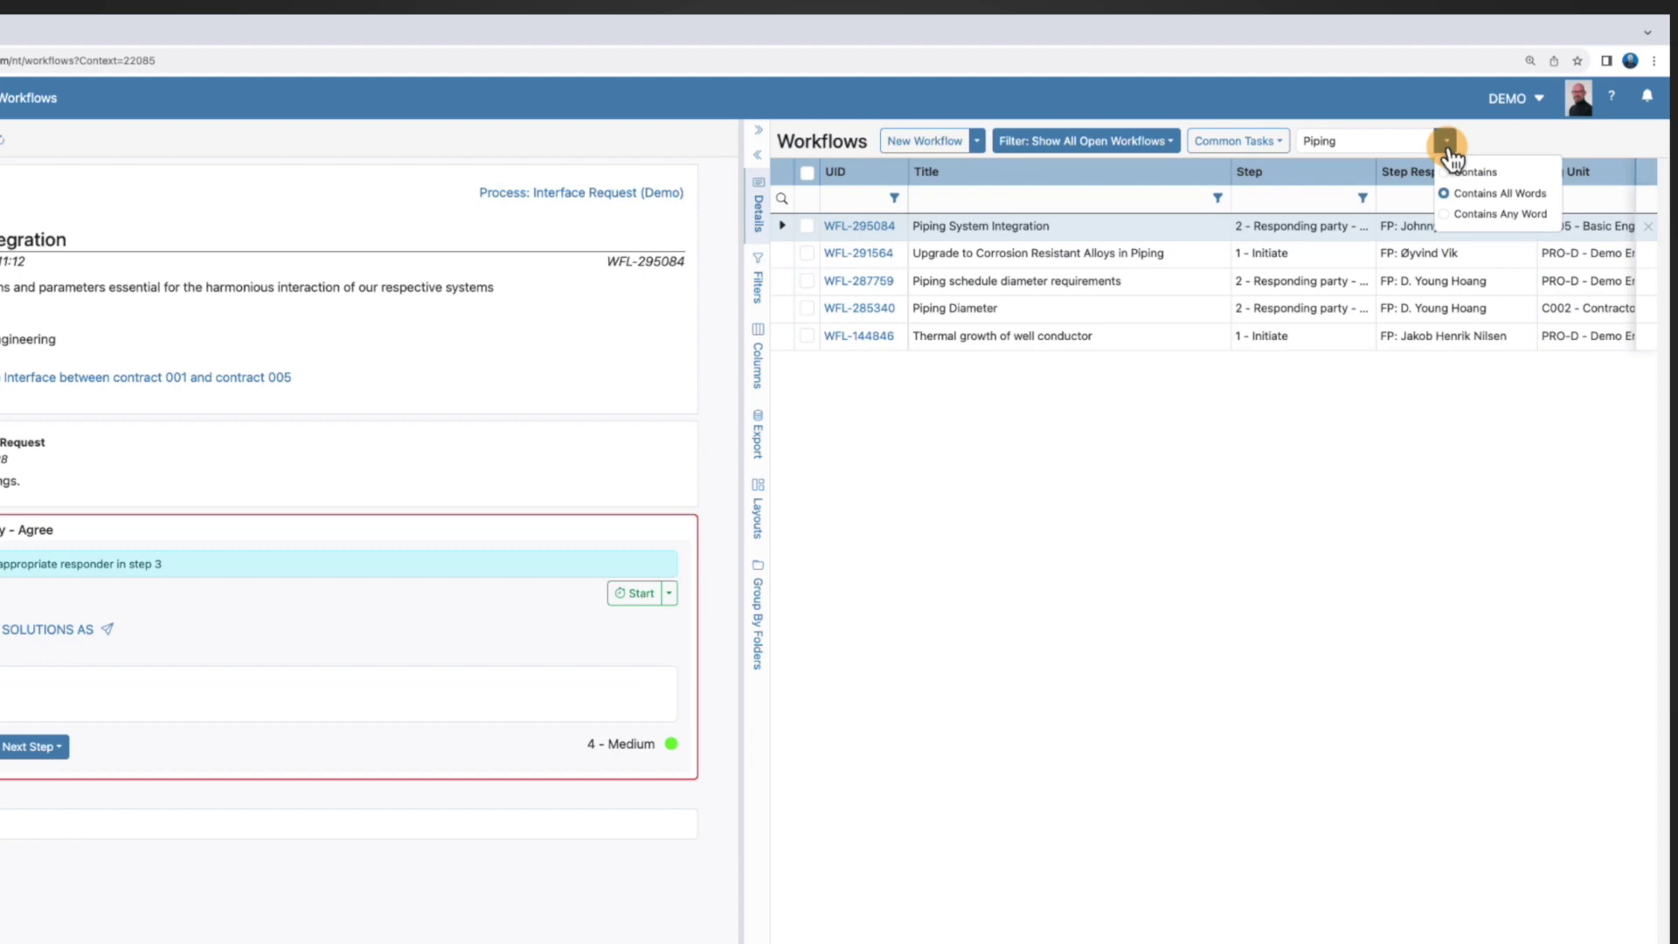
left_click(1457, 119)
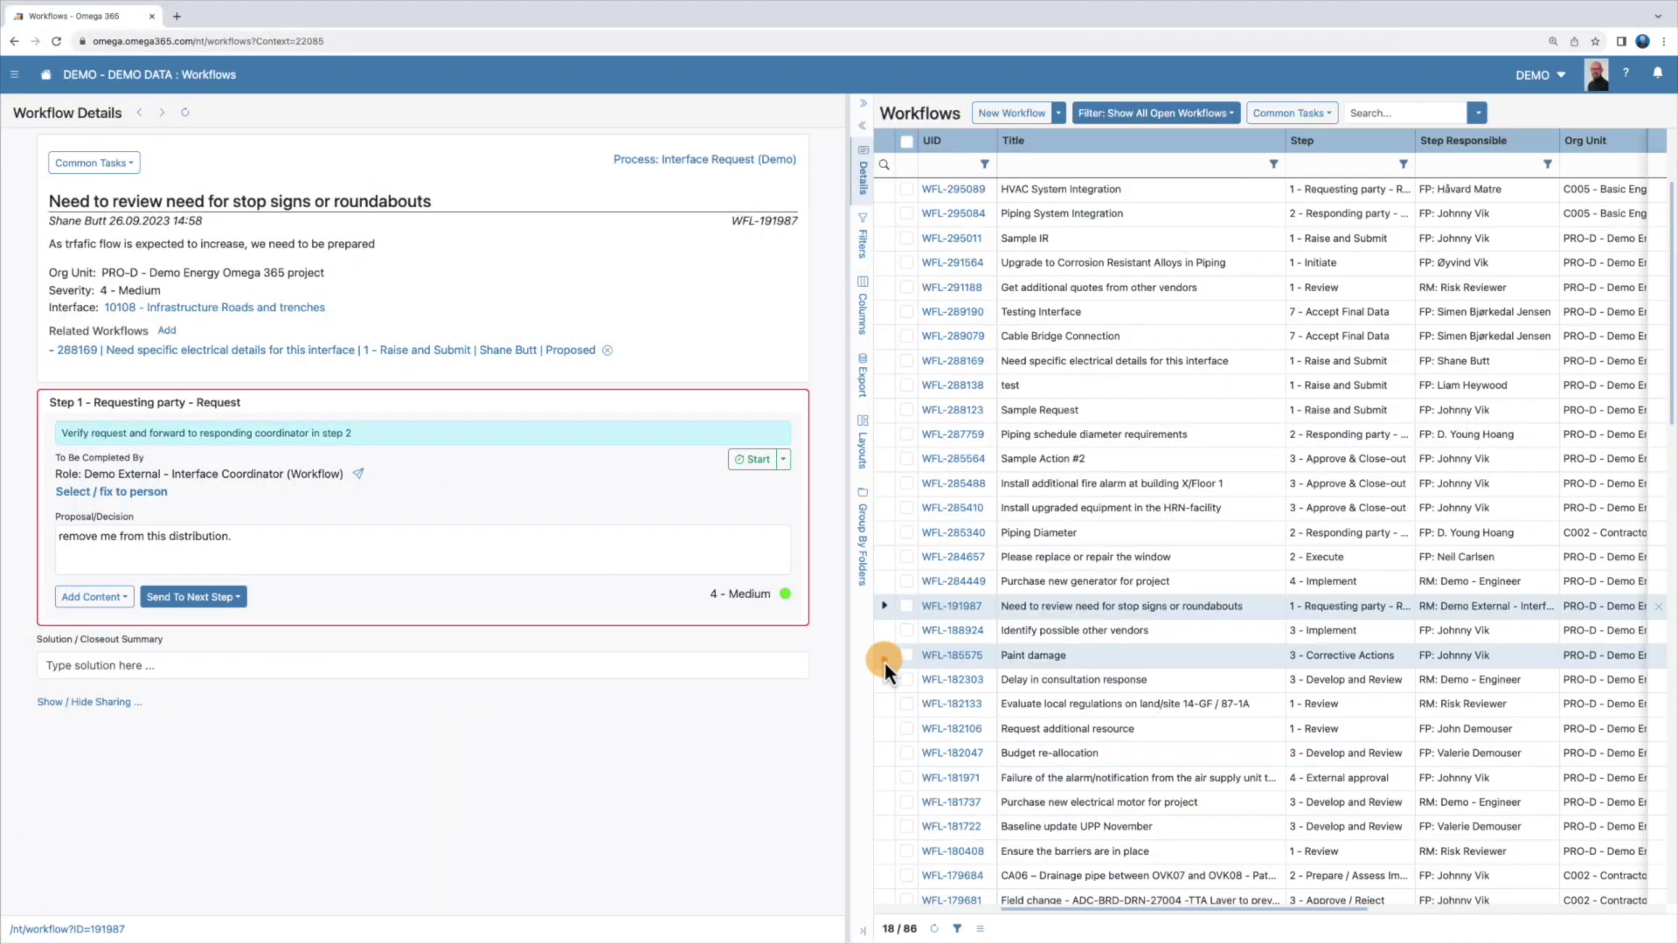
left_click(884, 656)
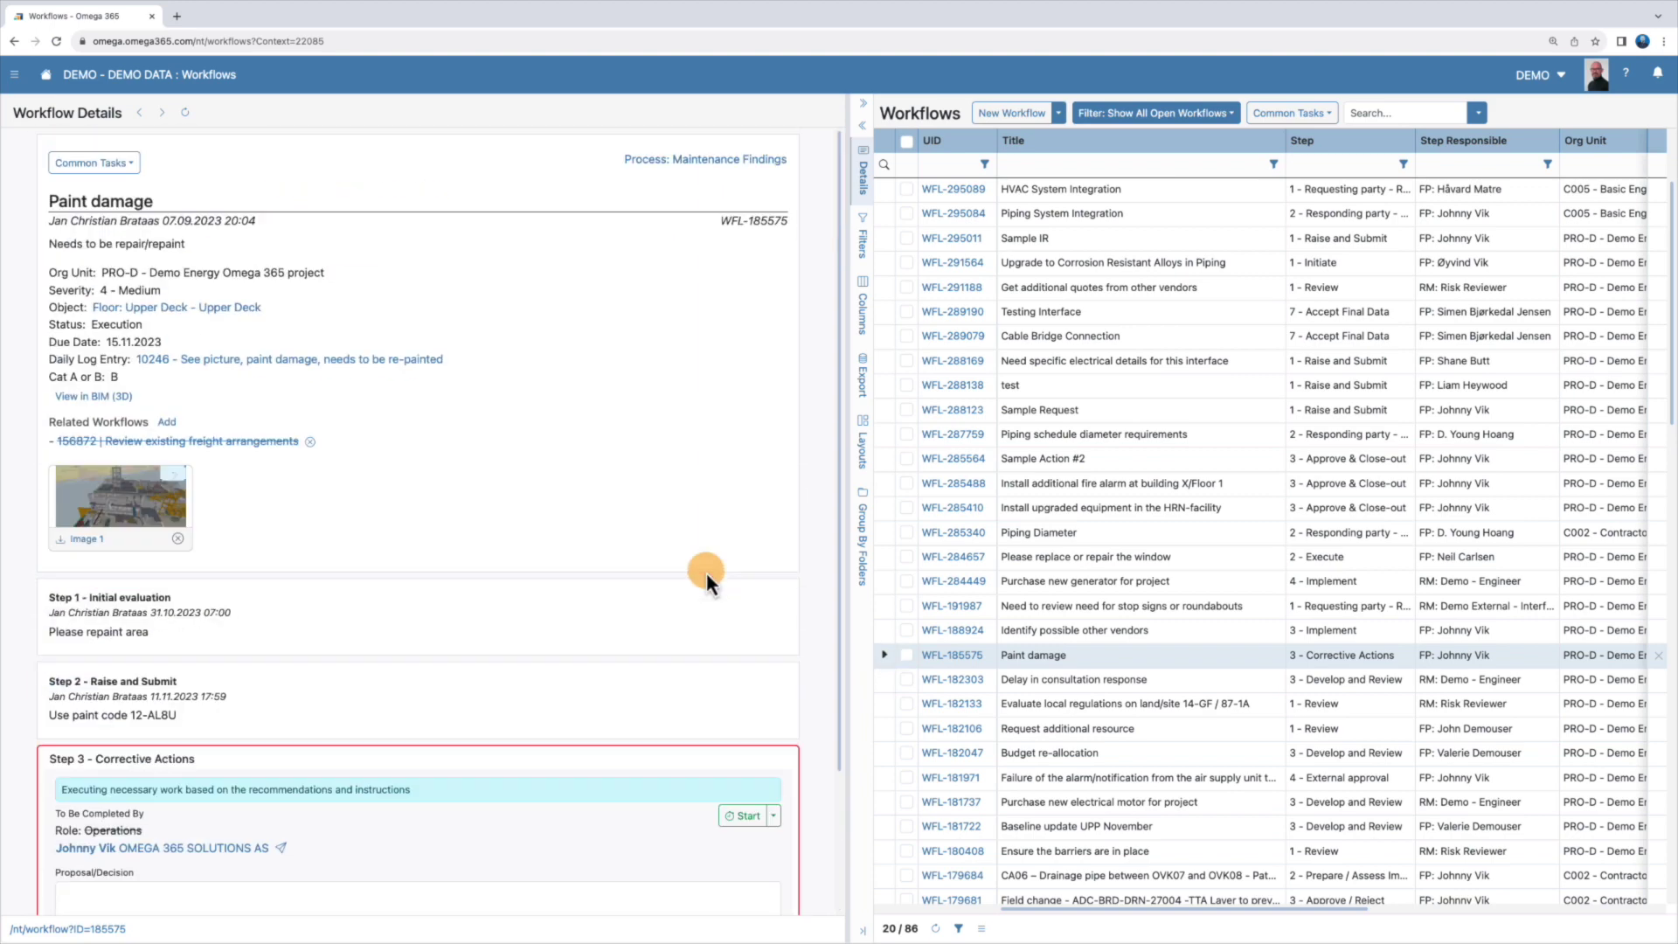
left_click(720, 160)
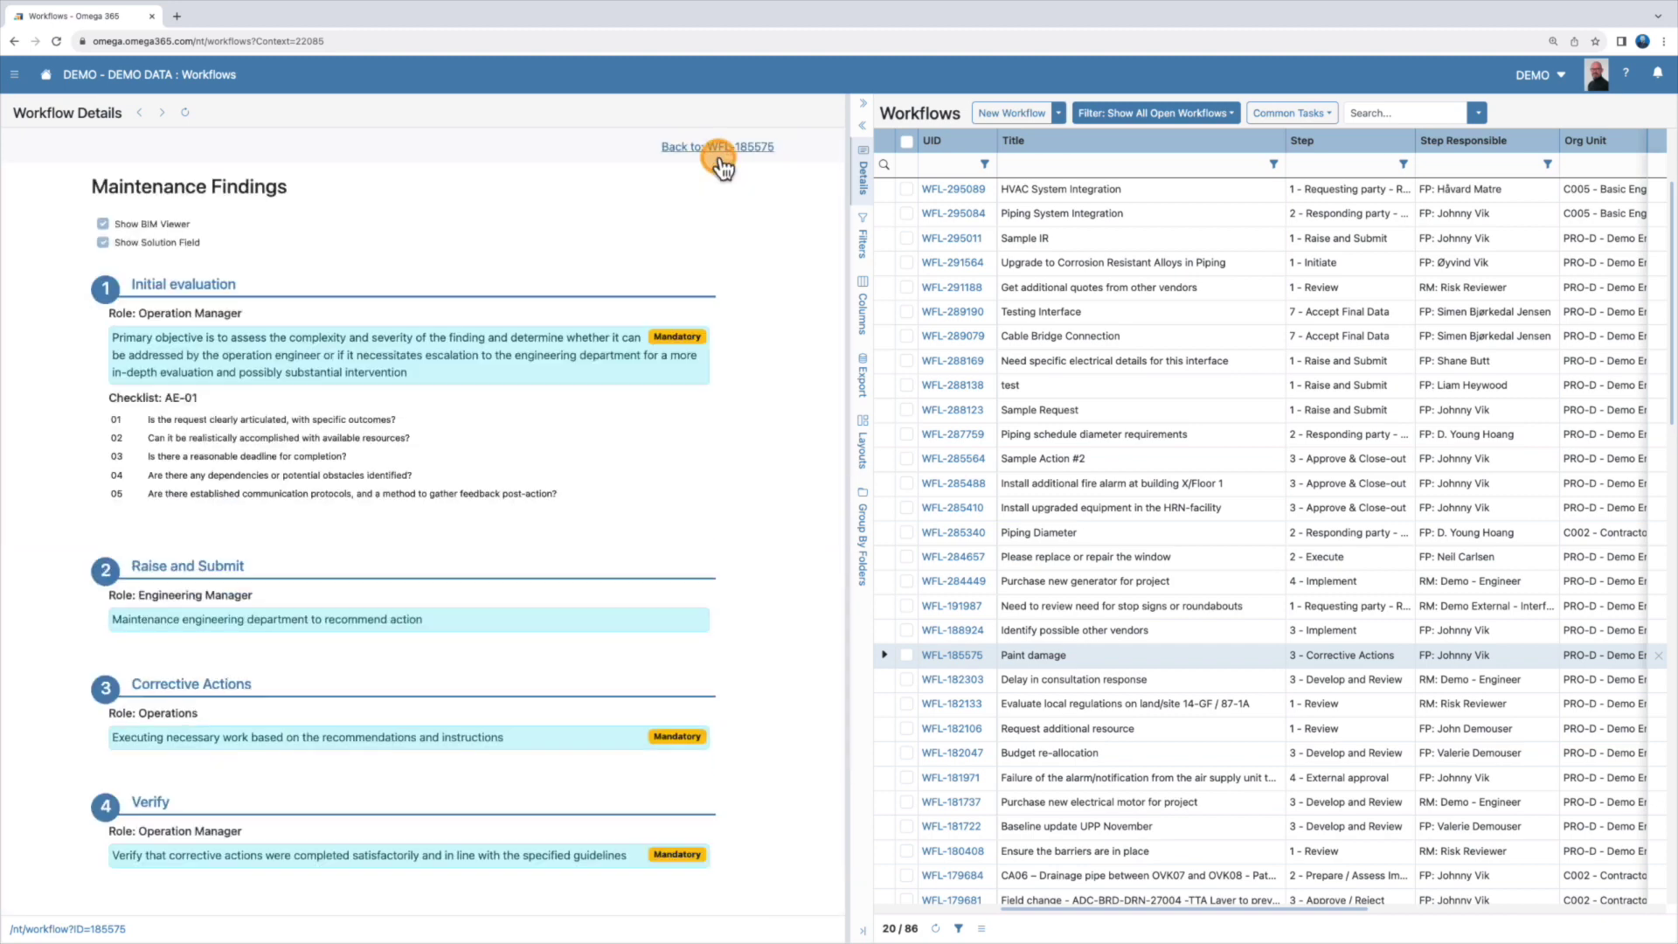
left_click(722, 151)
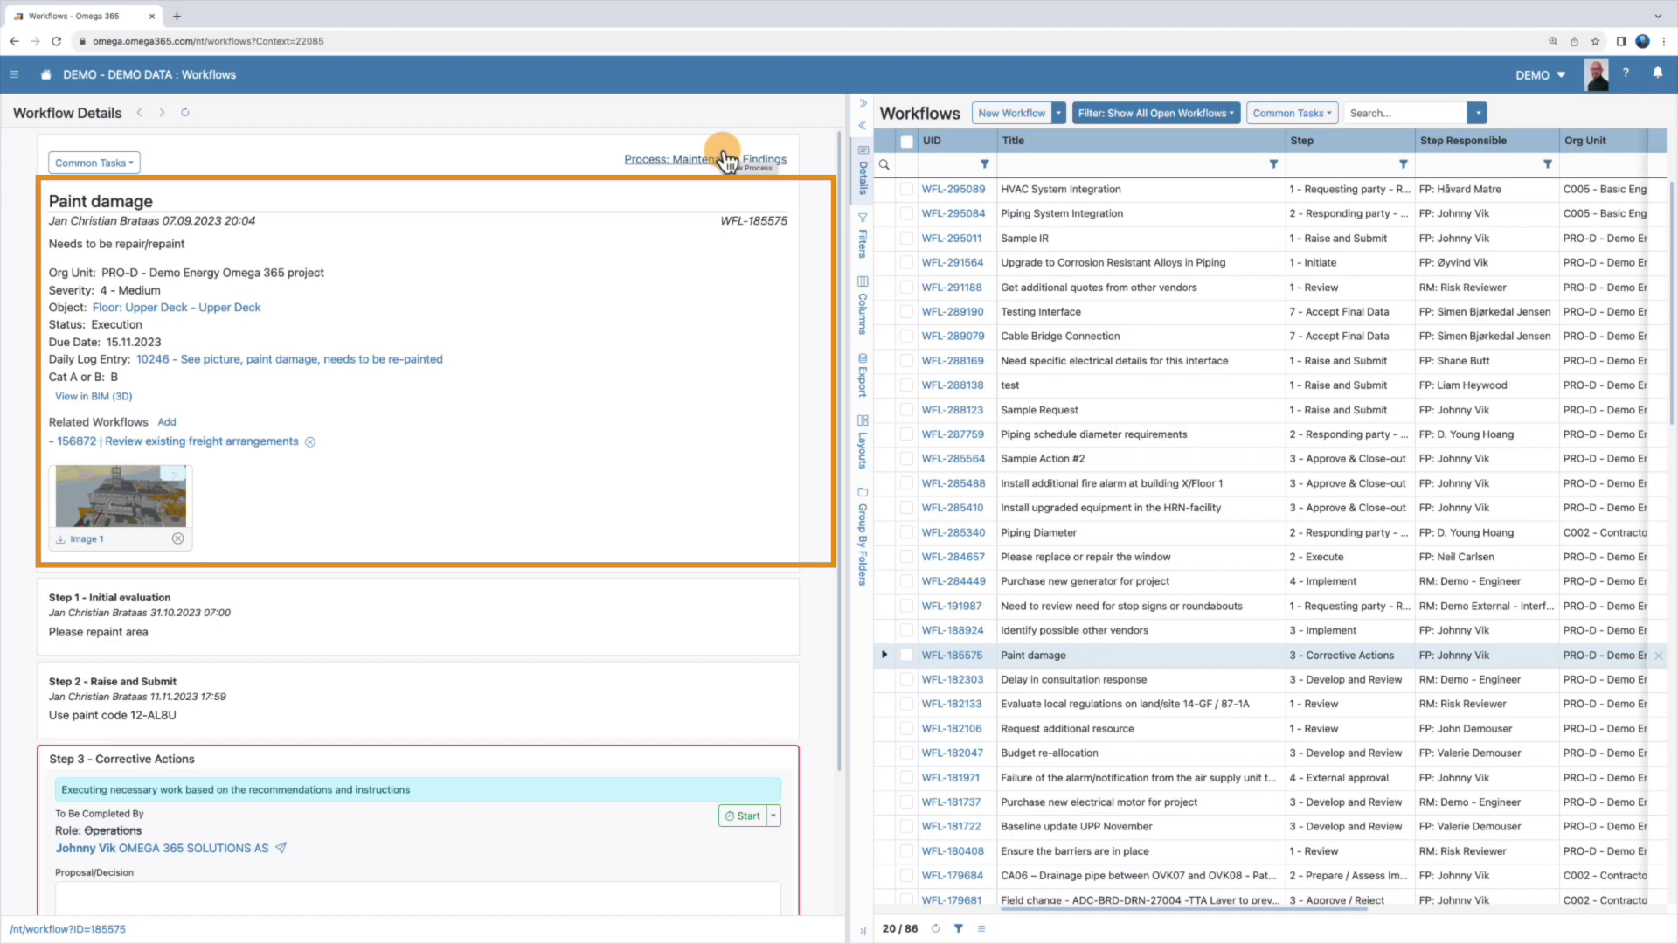
scroll(729, 396, "down", 2)
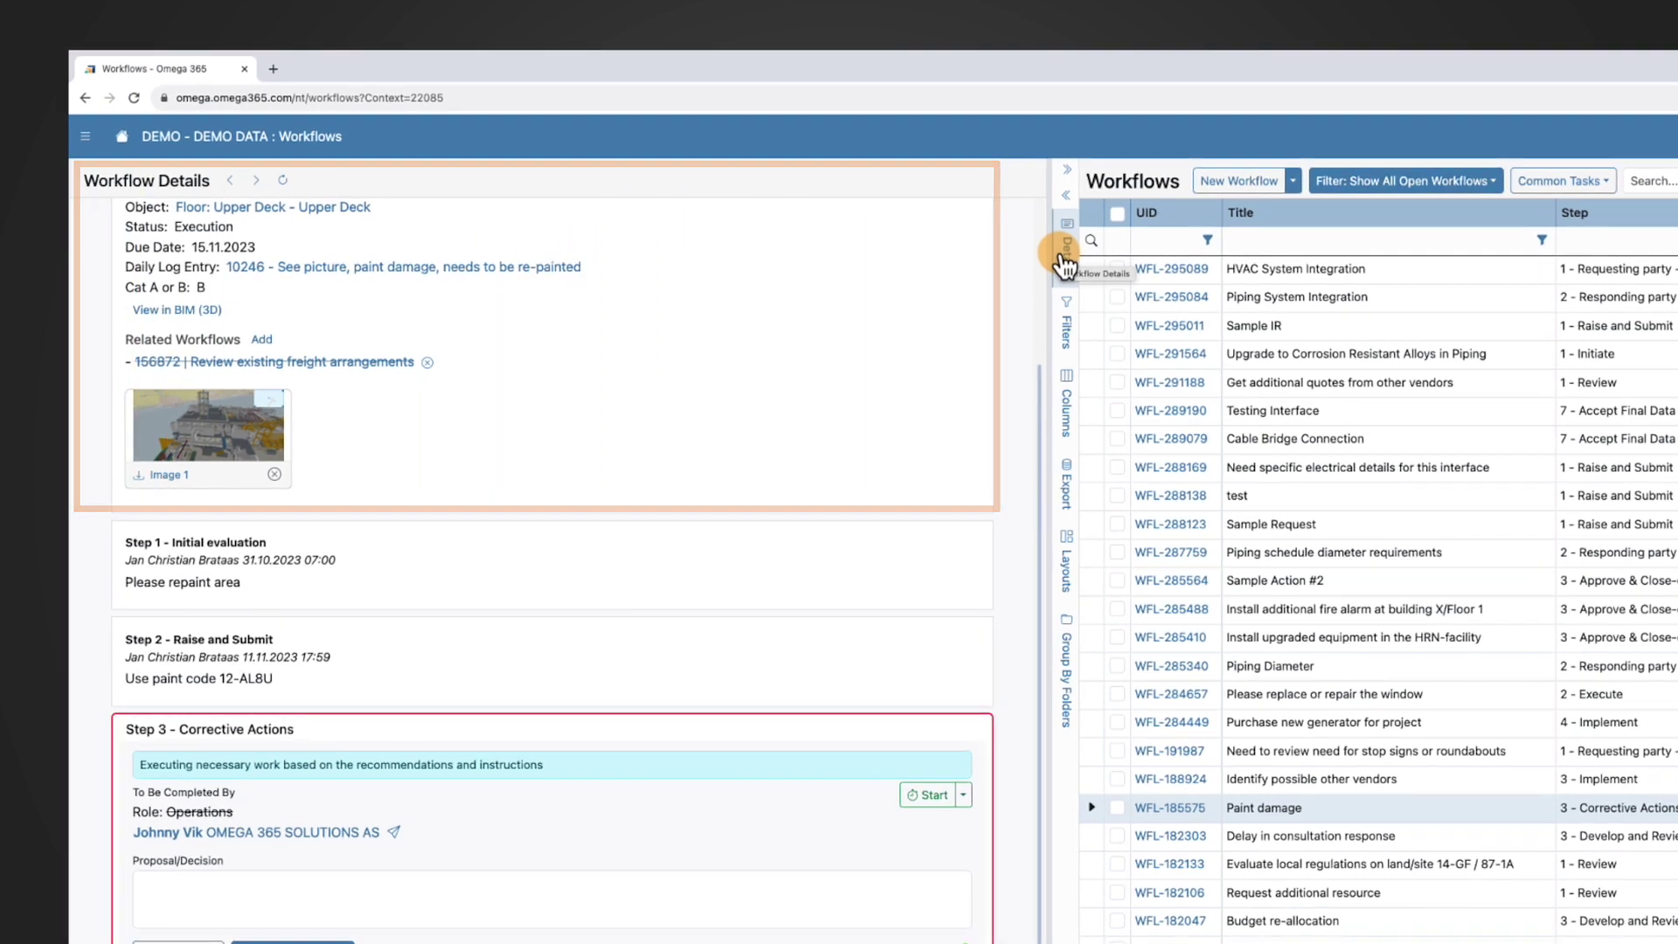
Add Assigned To Me and ID as filterable fields in the Filters panel.
left_click(1069, 331)
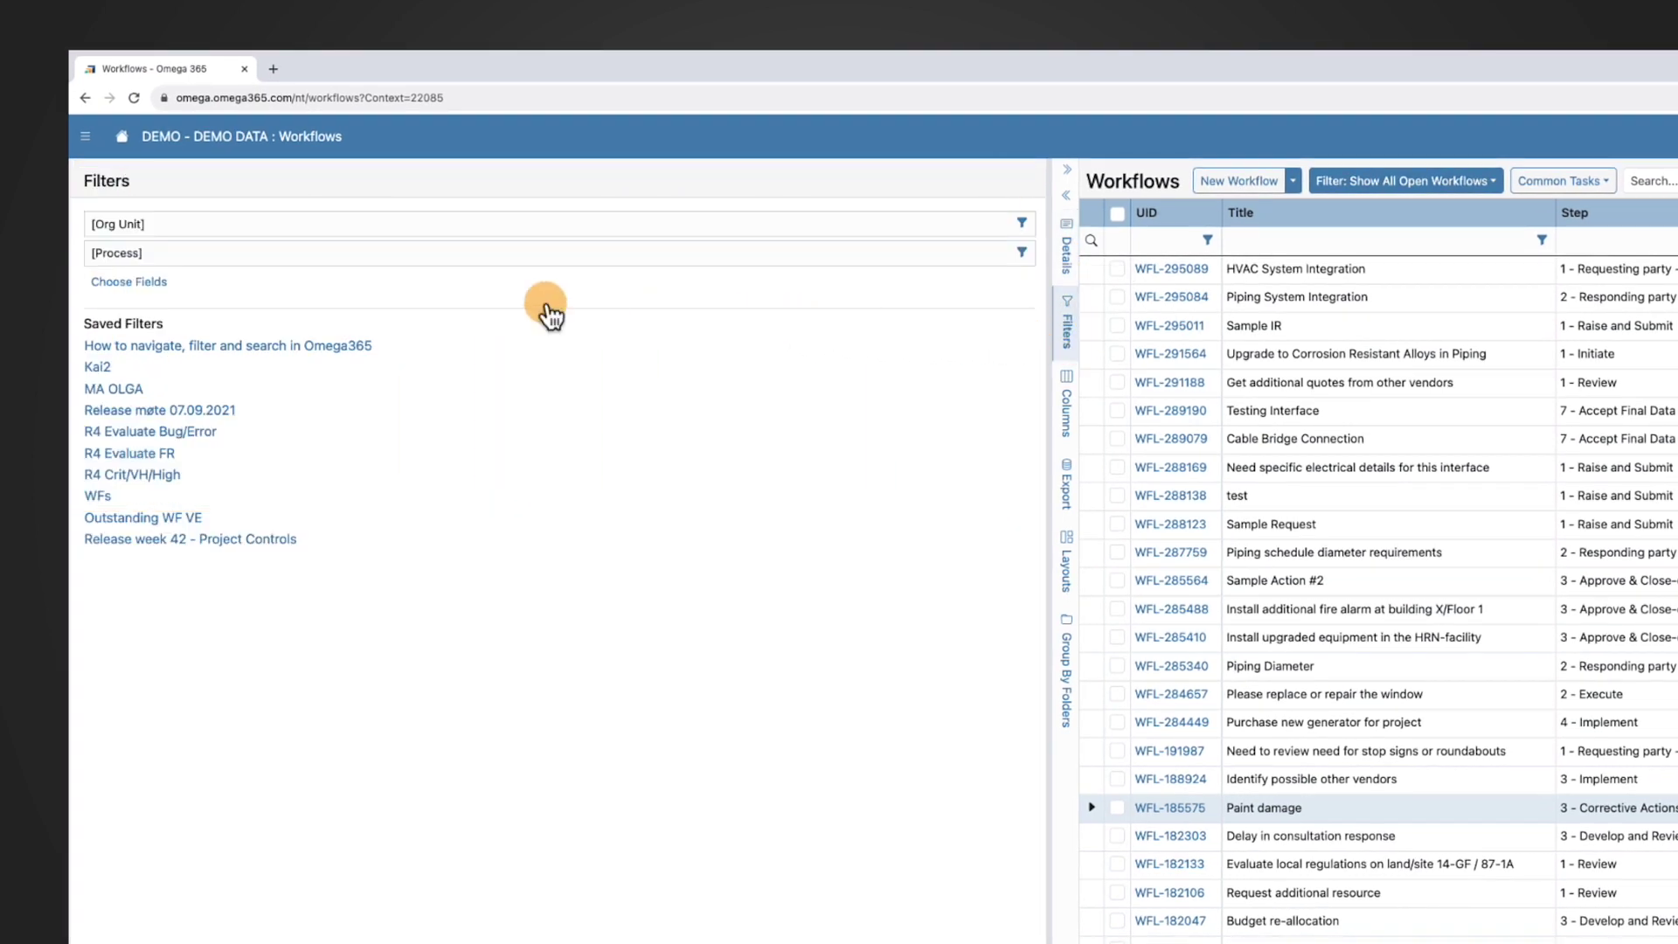
left_click(155, 283)
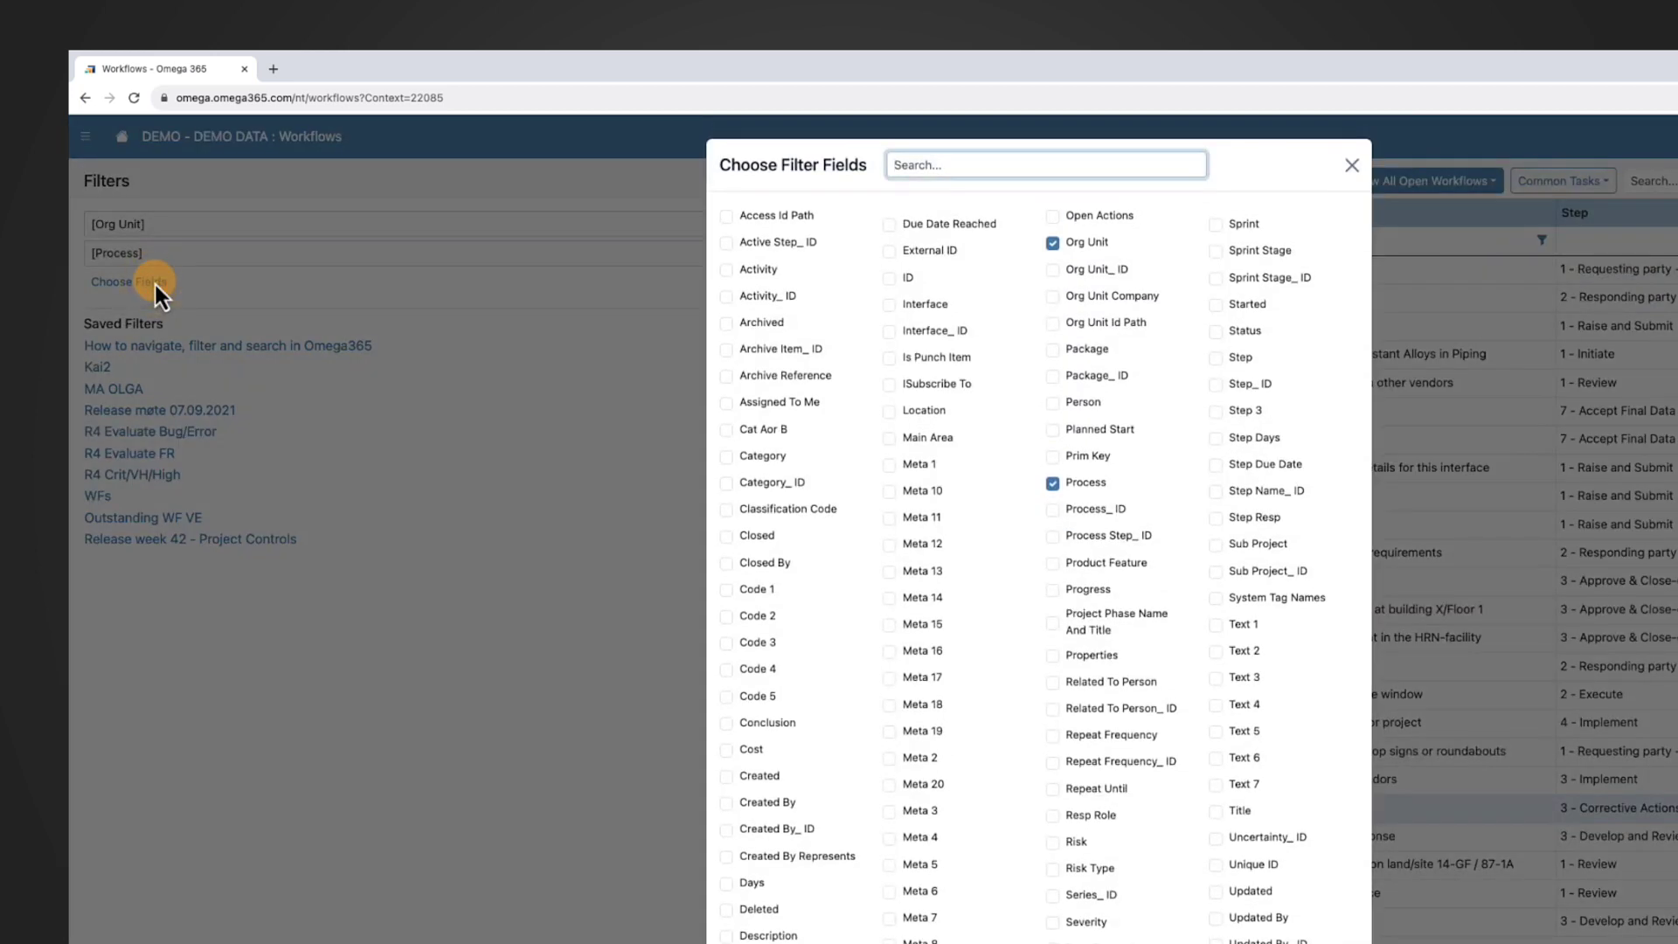
left_click(727, 403)
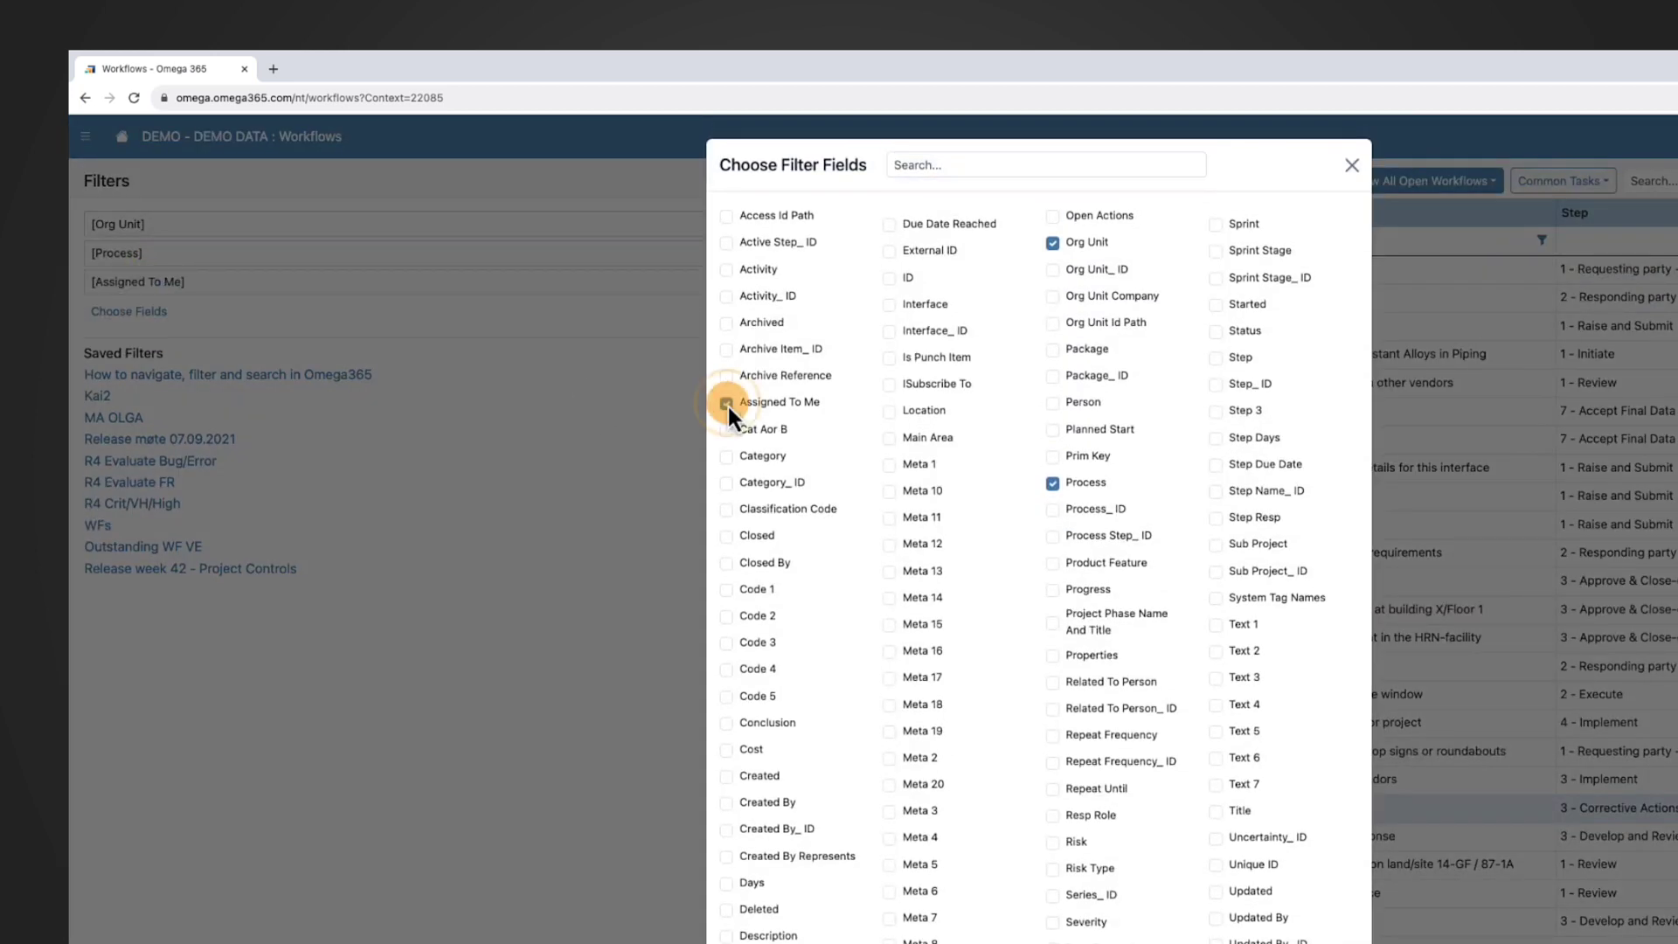
left_click(889, 278)
left_click(1351, 165)
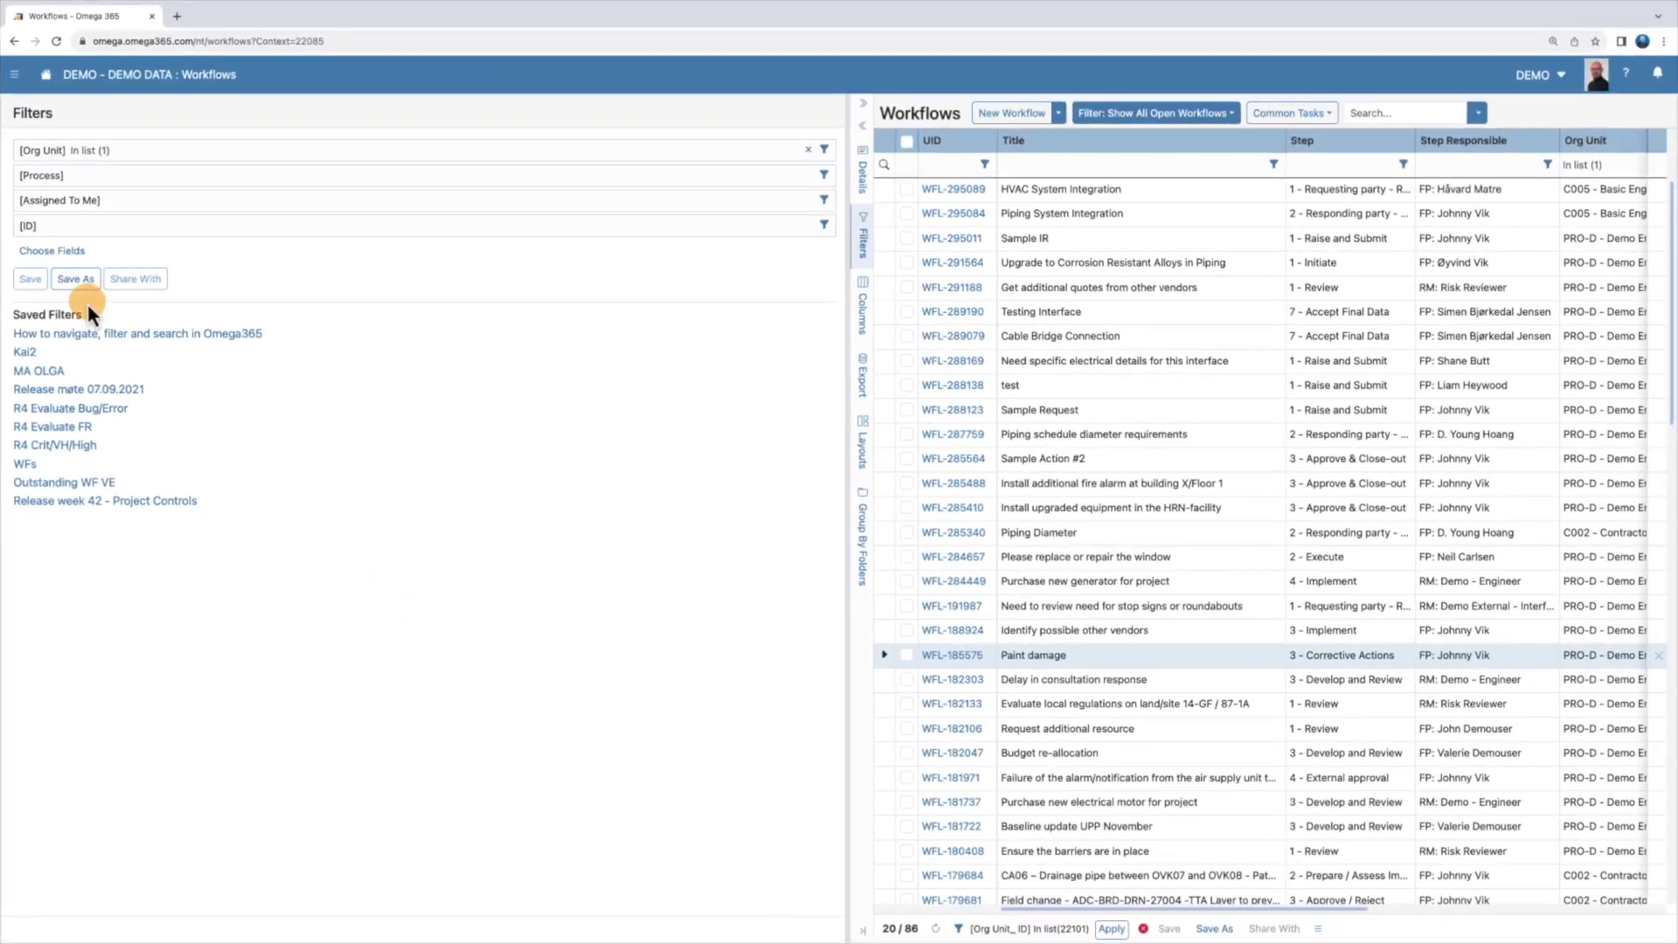
Save the current Org Unit filter under a new filter name.
left_click(118, 329)
left_click(805, 202)
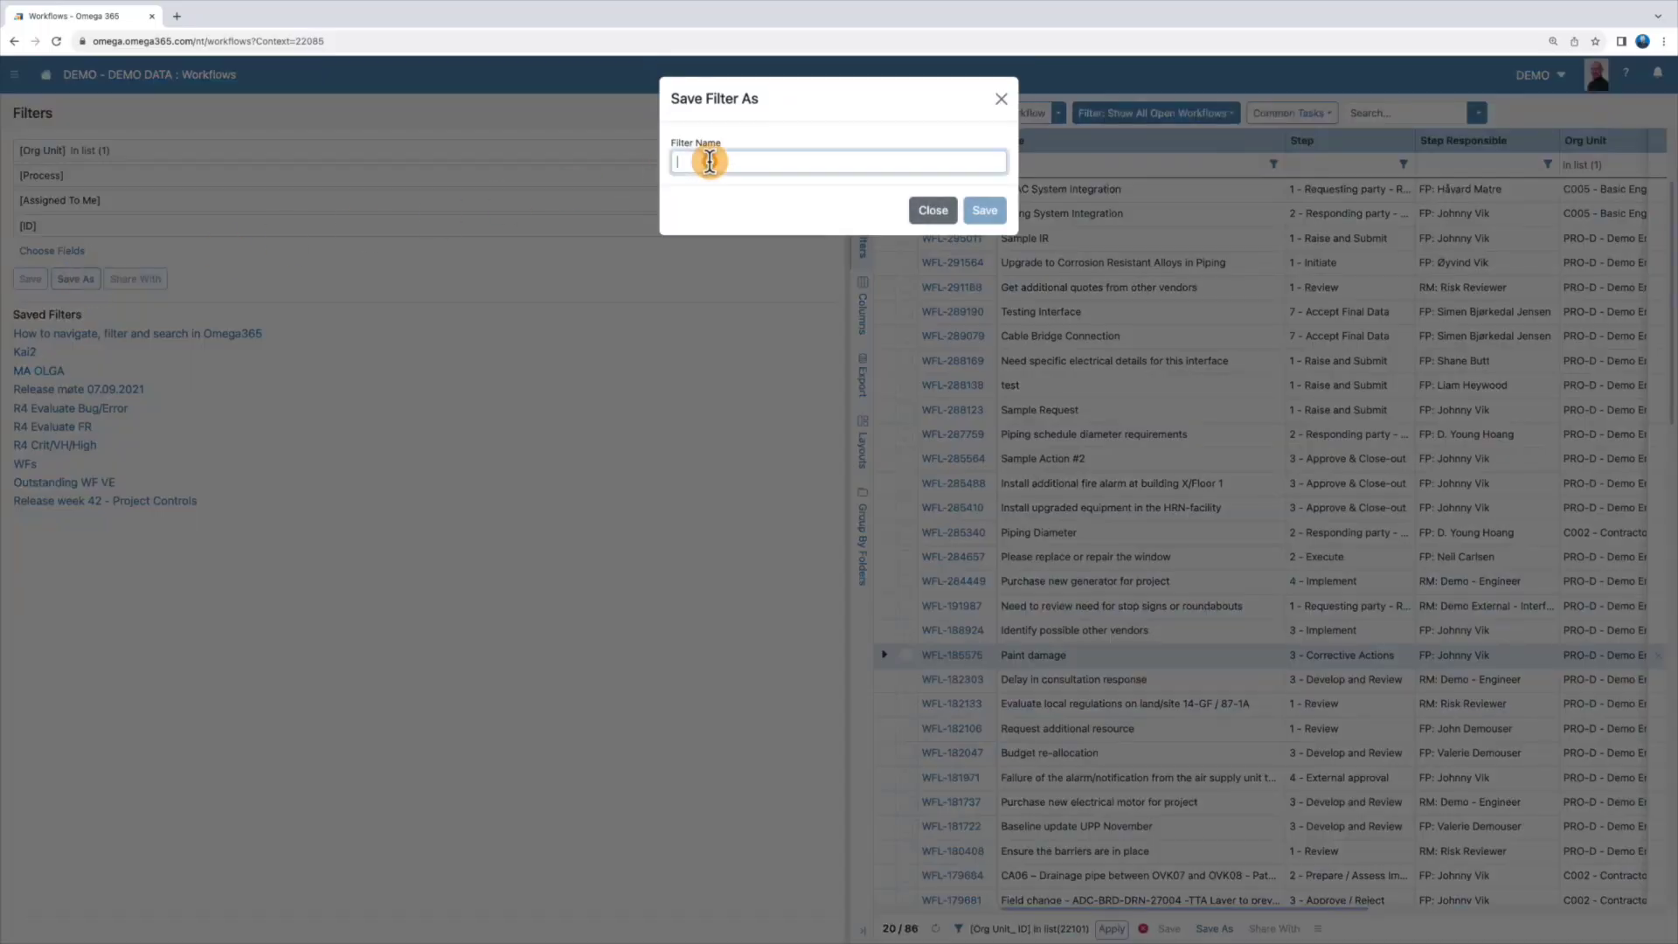
type("test")
left_click(985, 210)
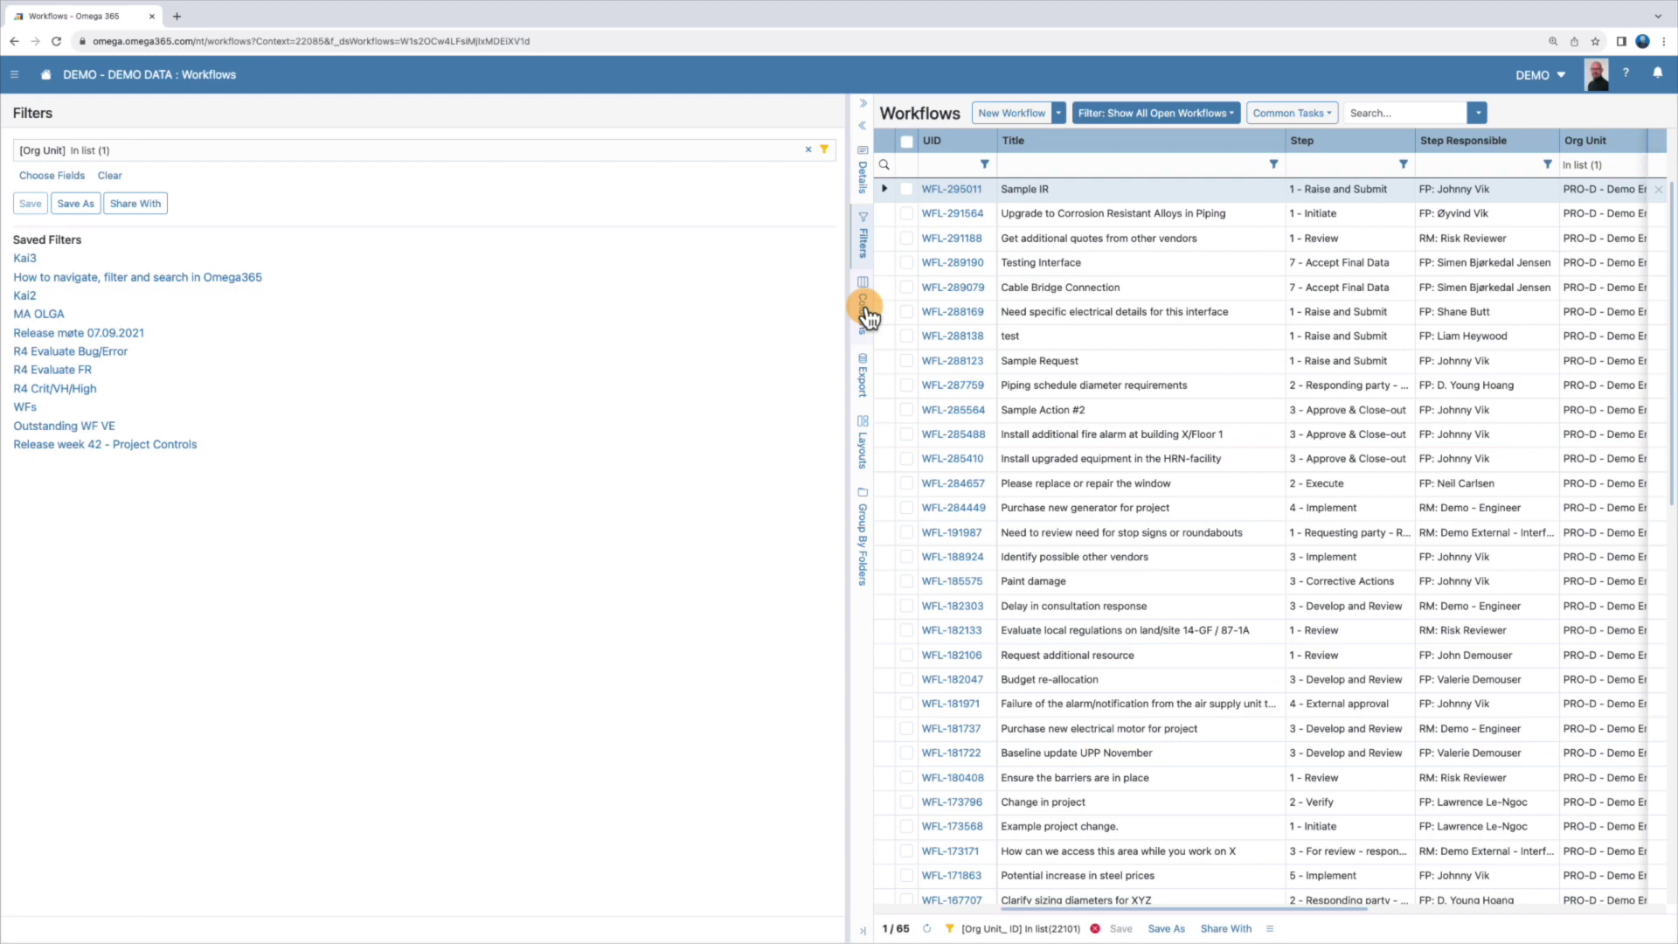
Add the Activity and Due Date columns to the Workflows list.
left_click(866, 310)
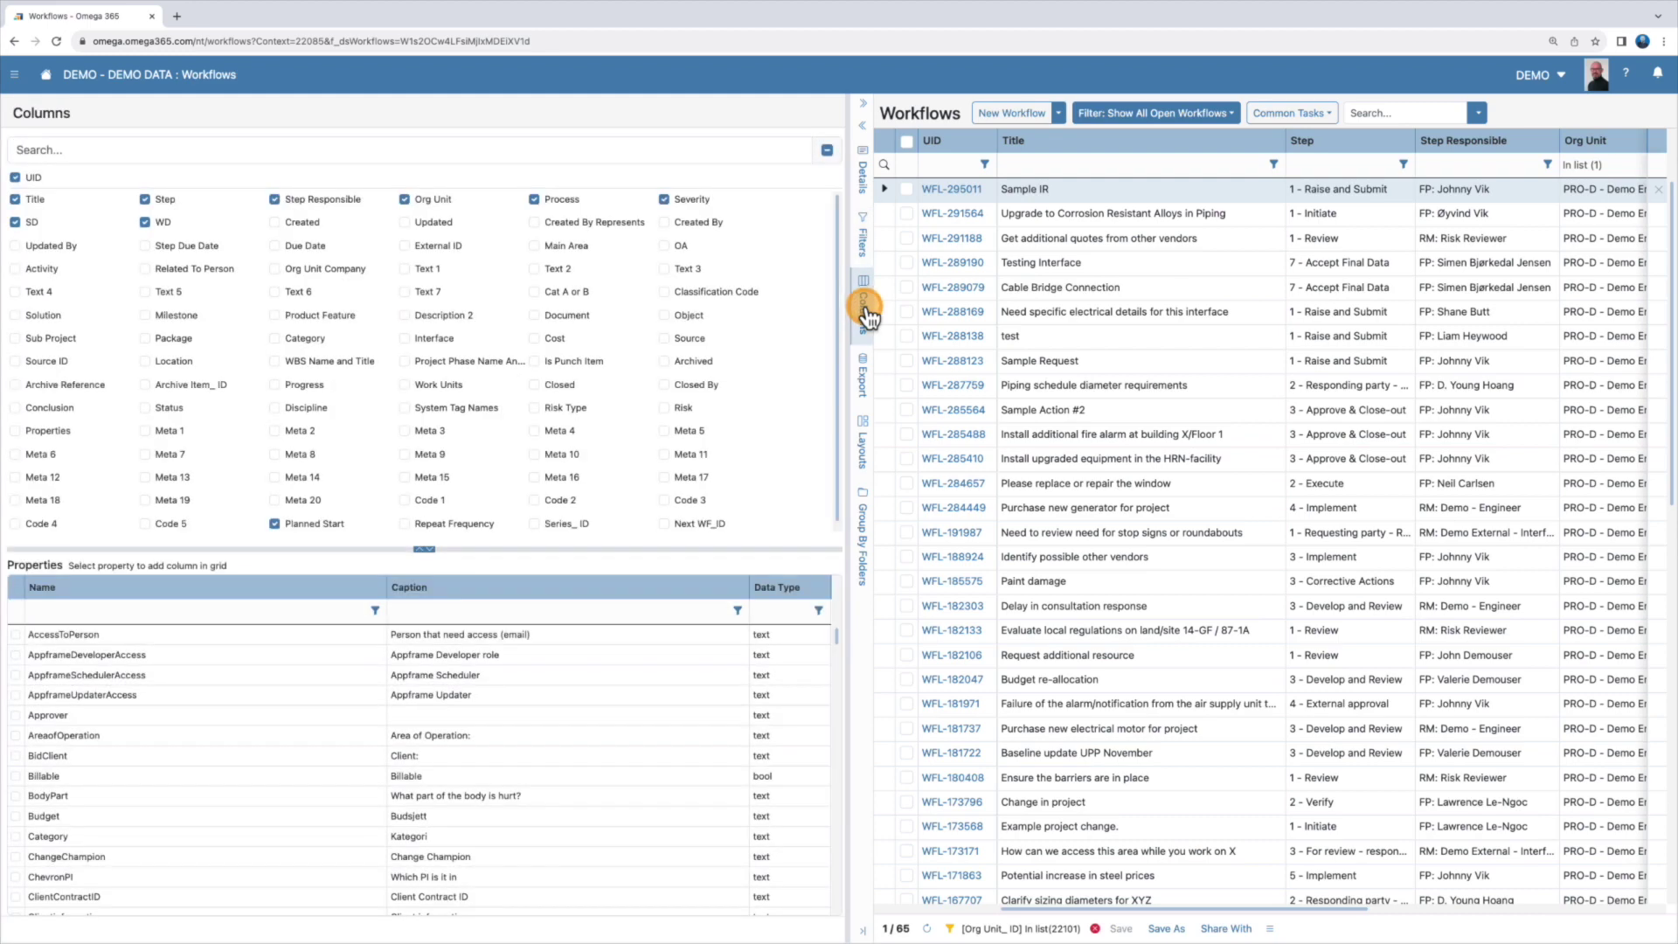
left_click(15, 268)
left_click(274, 246)
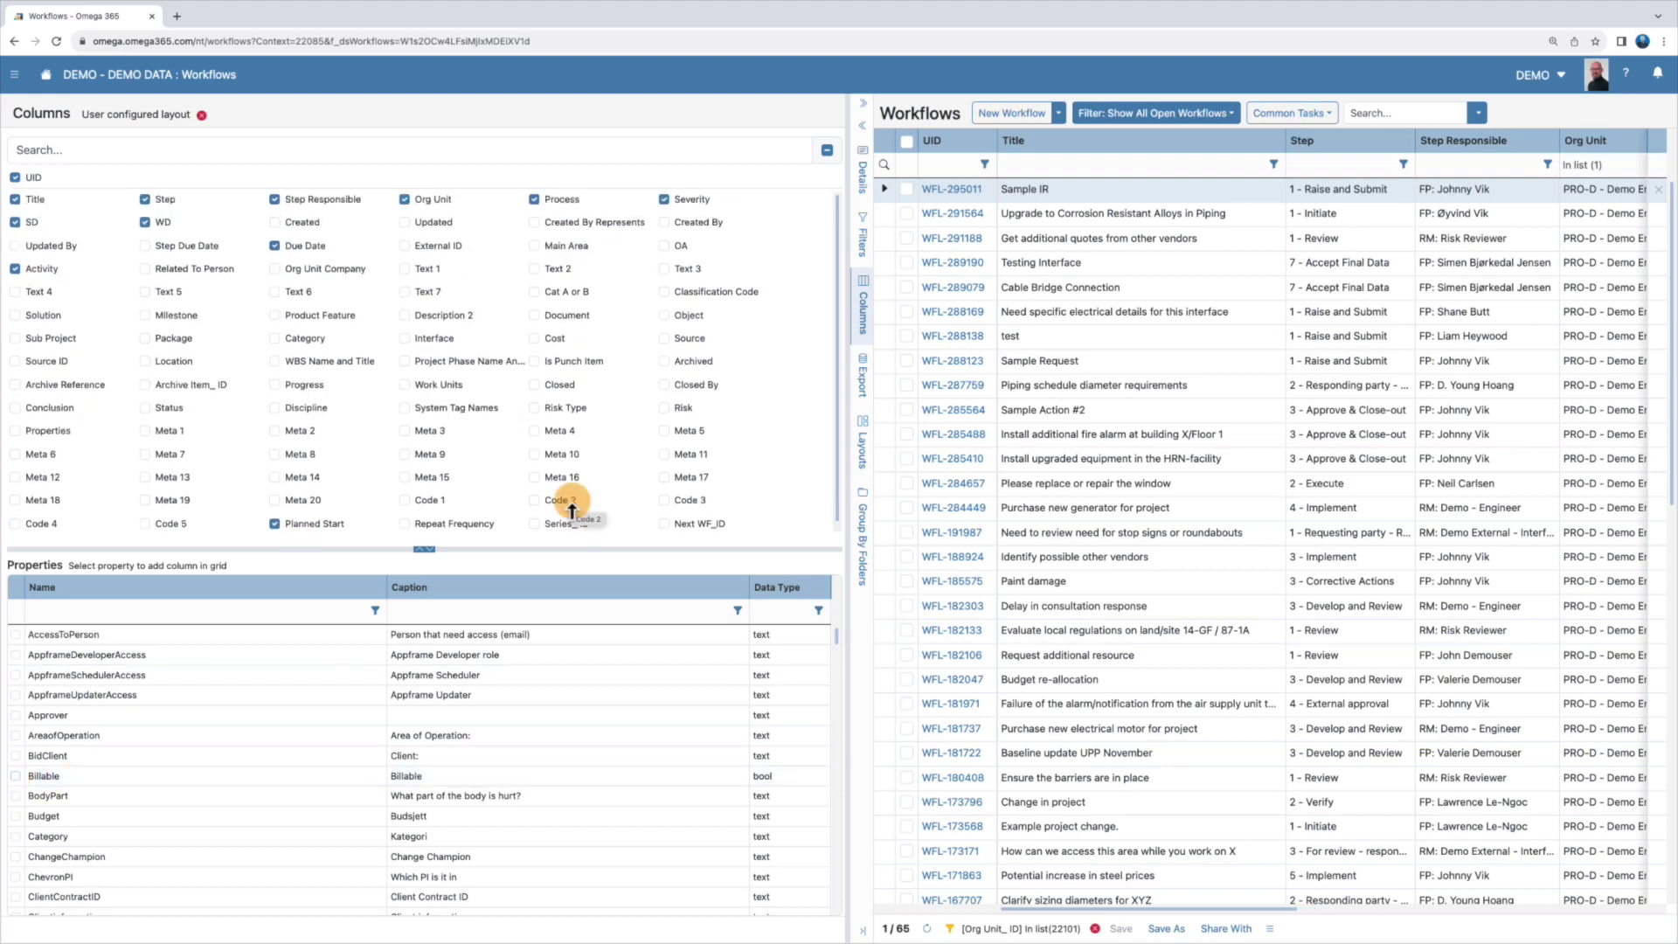
Filter to Workflows Created by Me, export the list to PDF, then close the PDF.
left_click(866, 378)
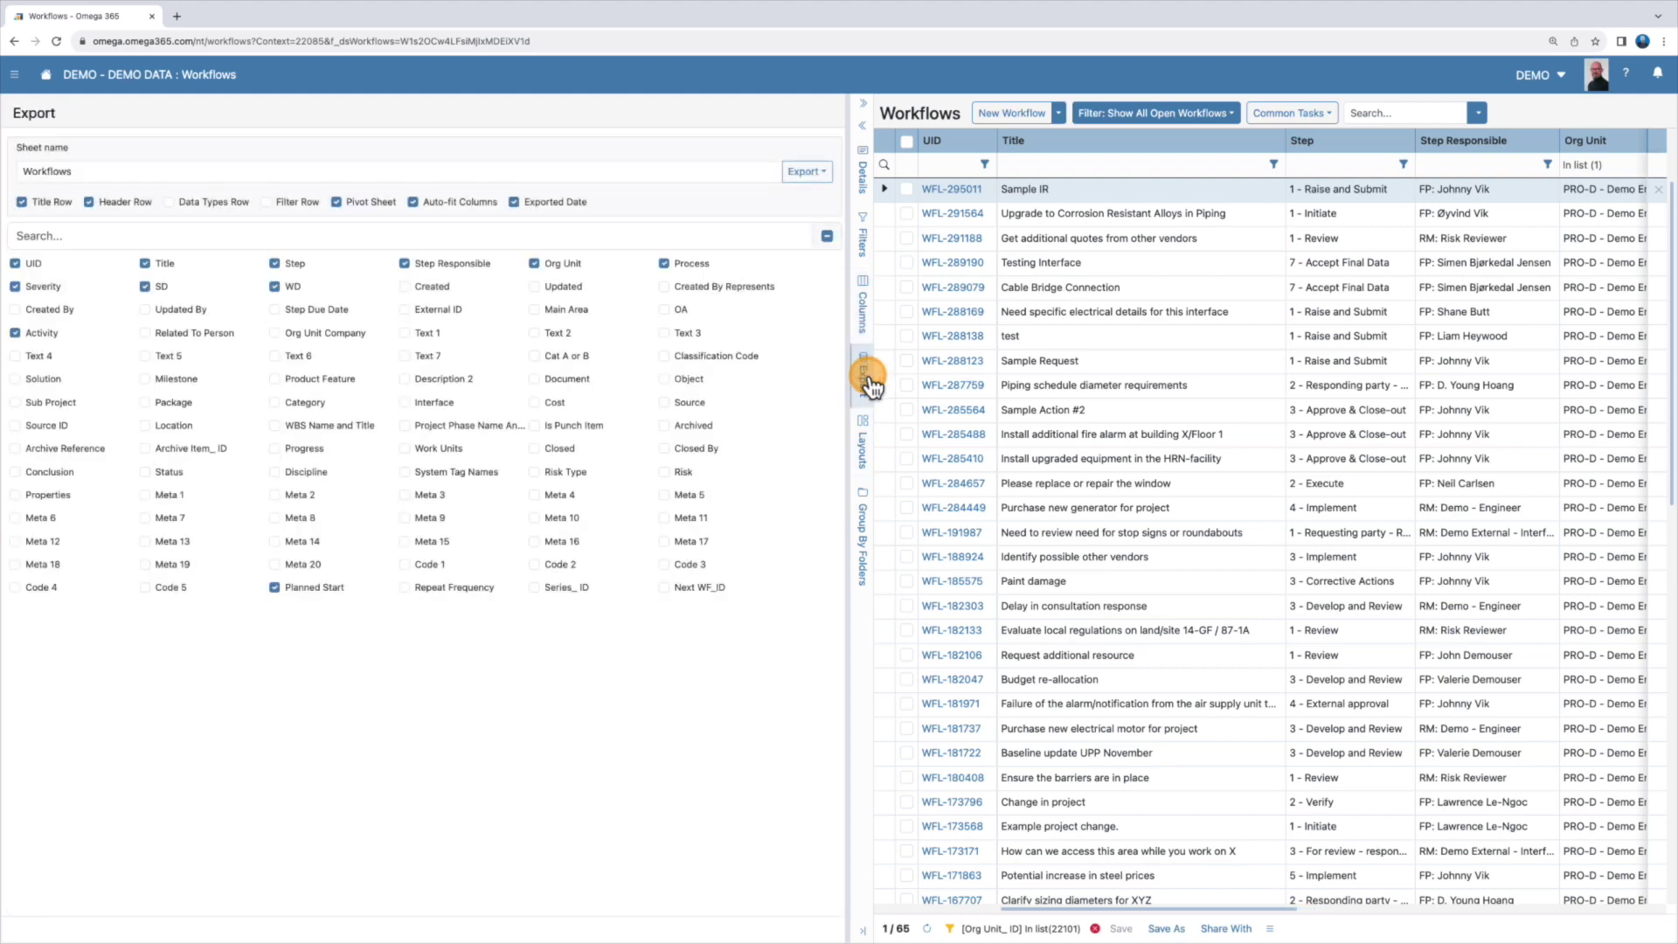
left_click(1227, 117)
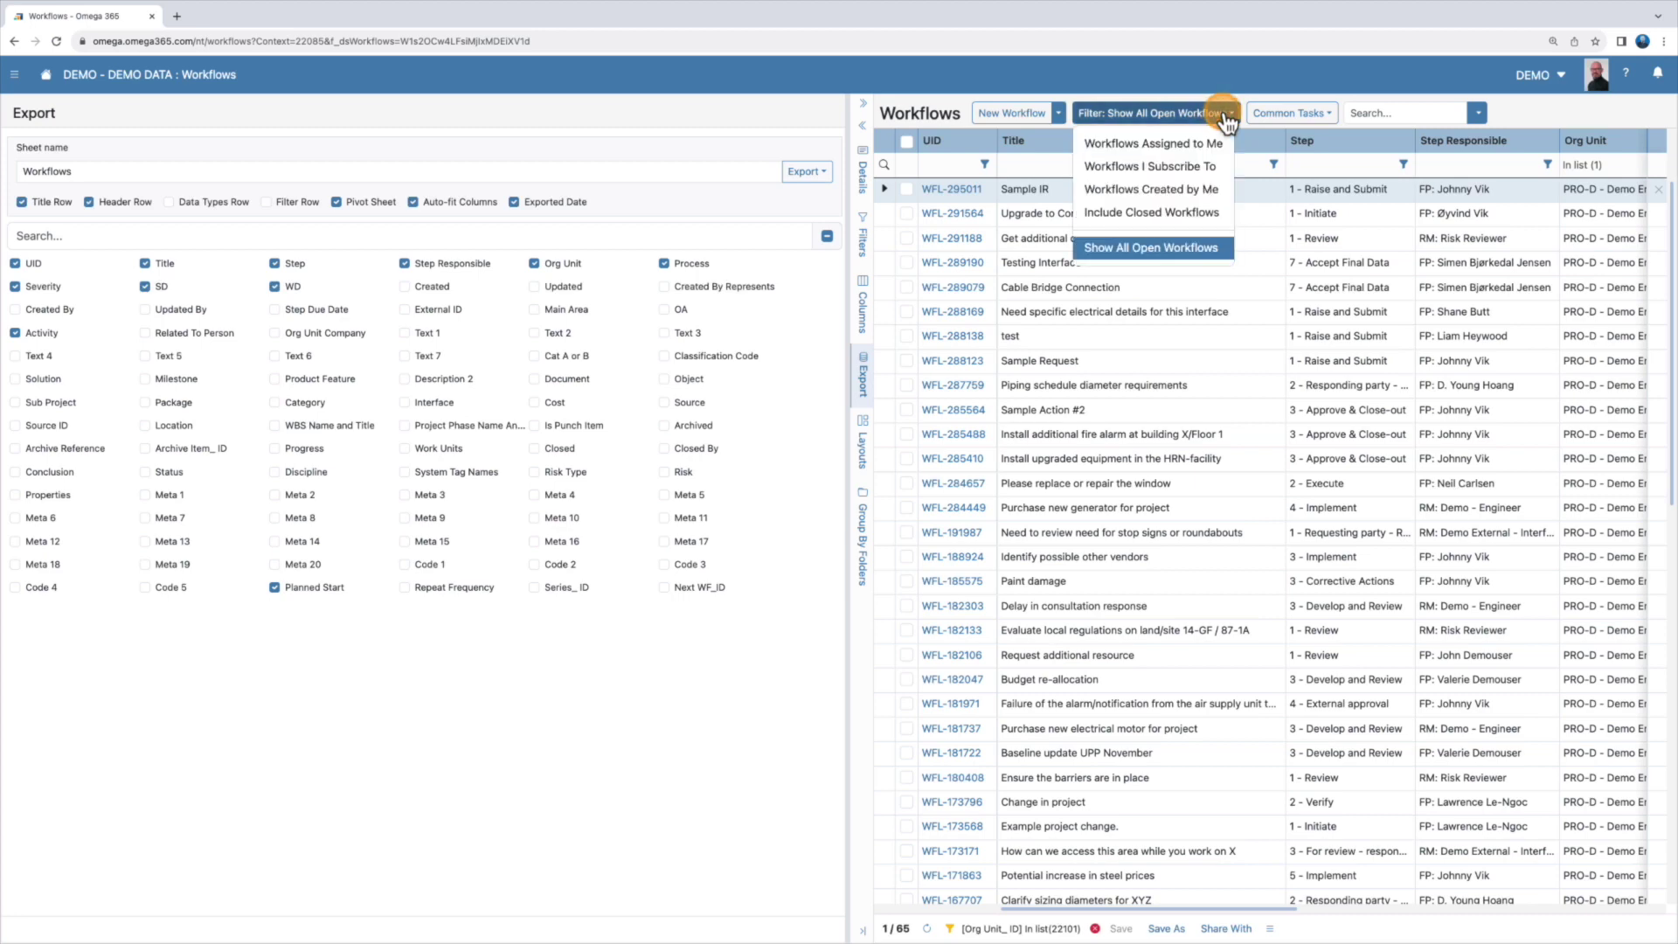
left_click(1178, 189)
left_click(818, 173)
left_click(799, 226)
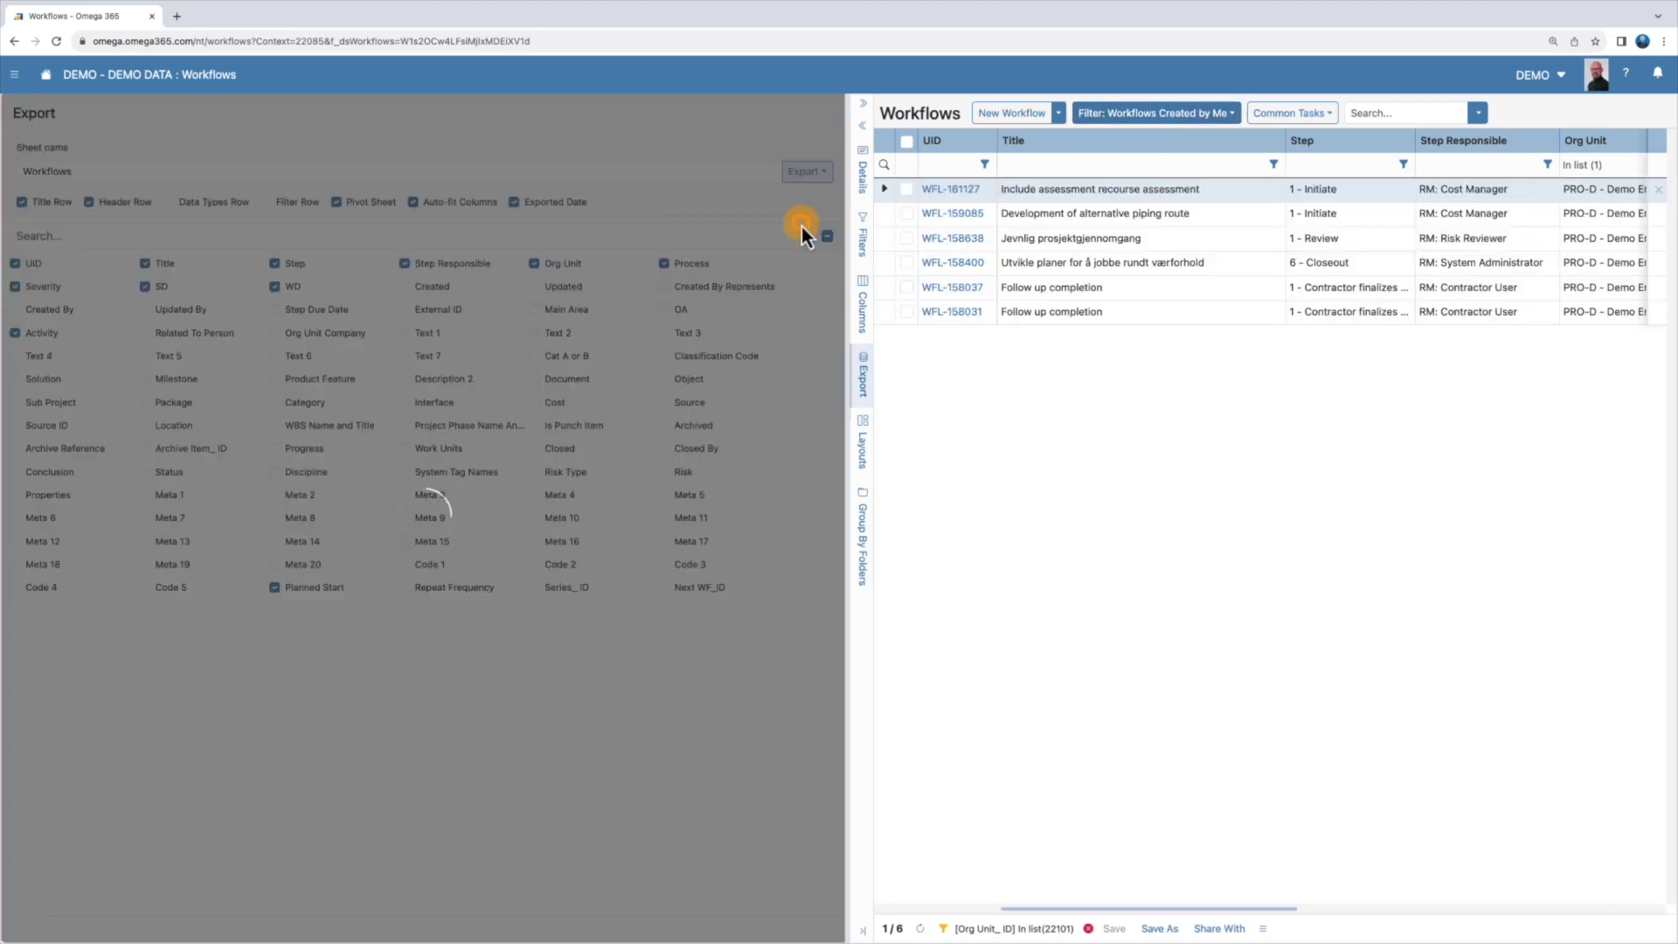
left_click(1433, 84)
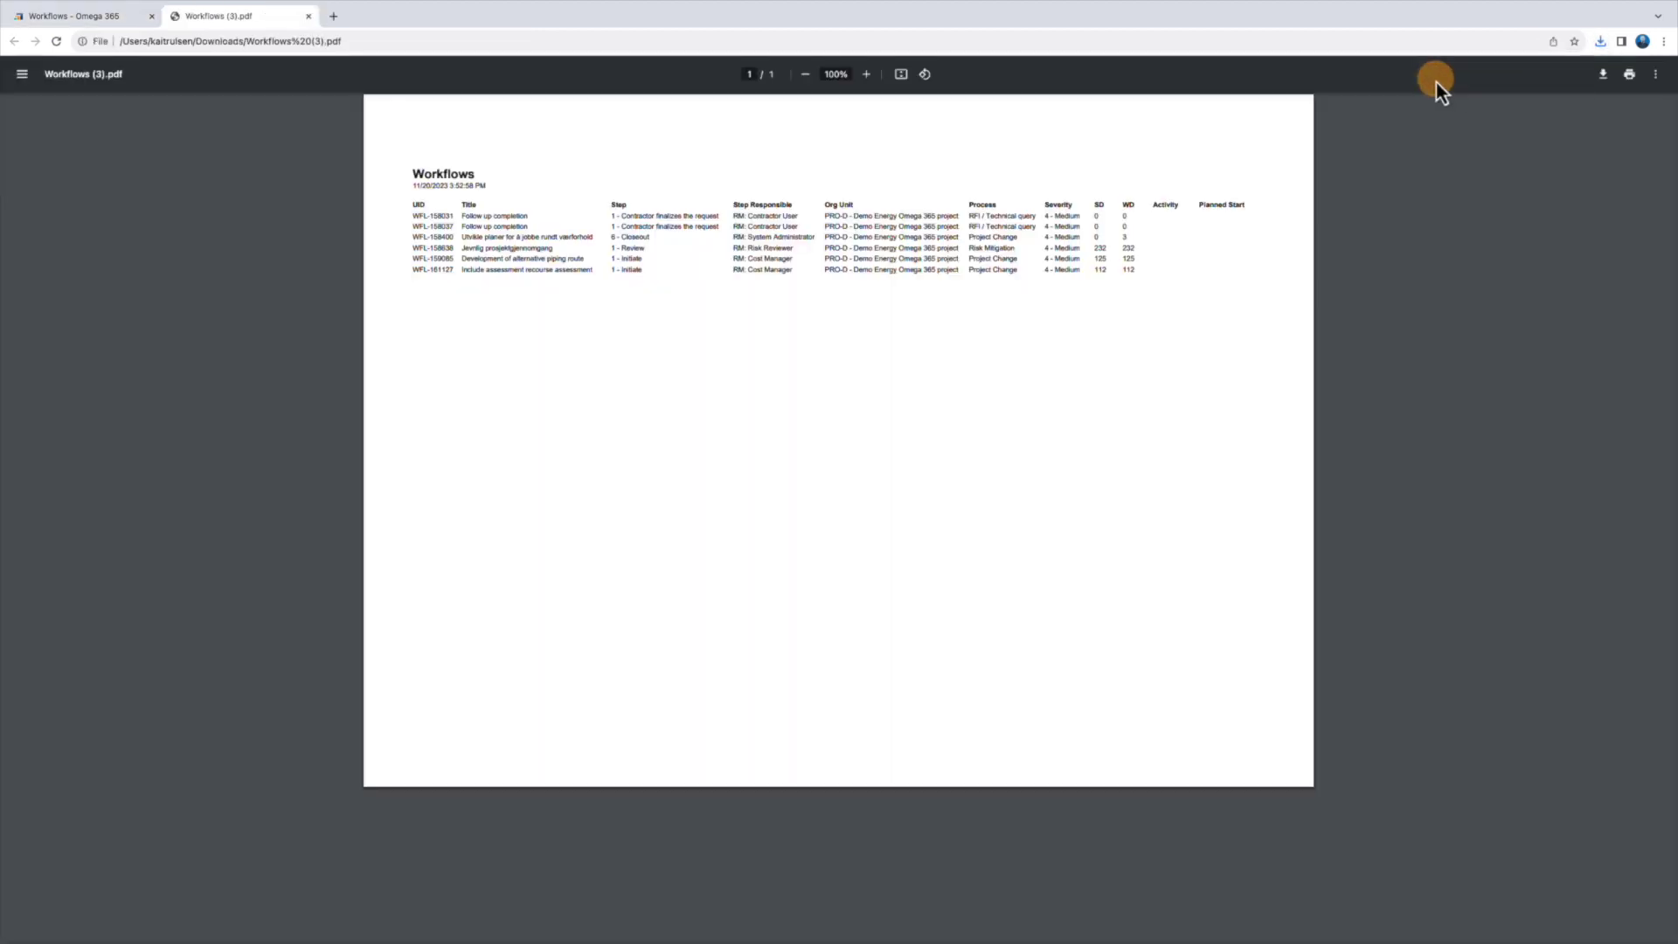
left_click(308, 16)
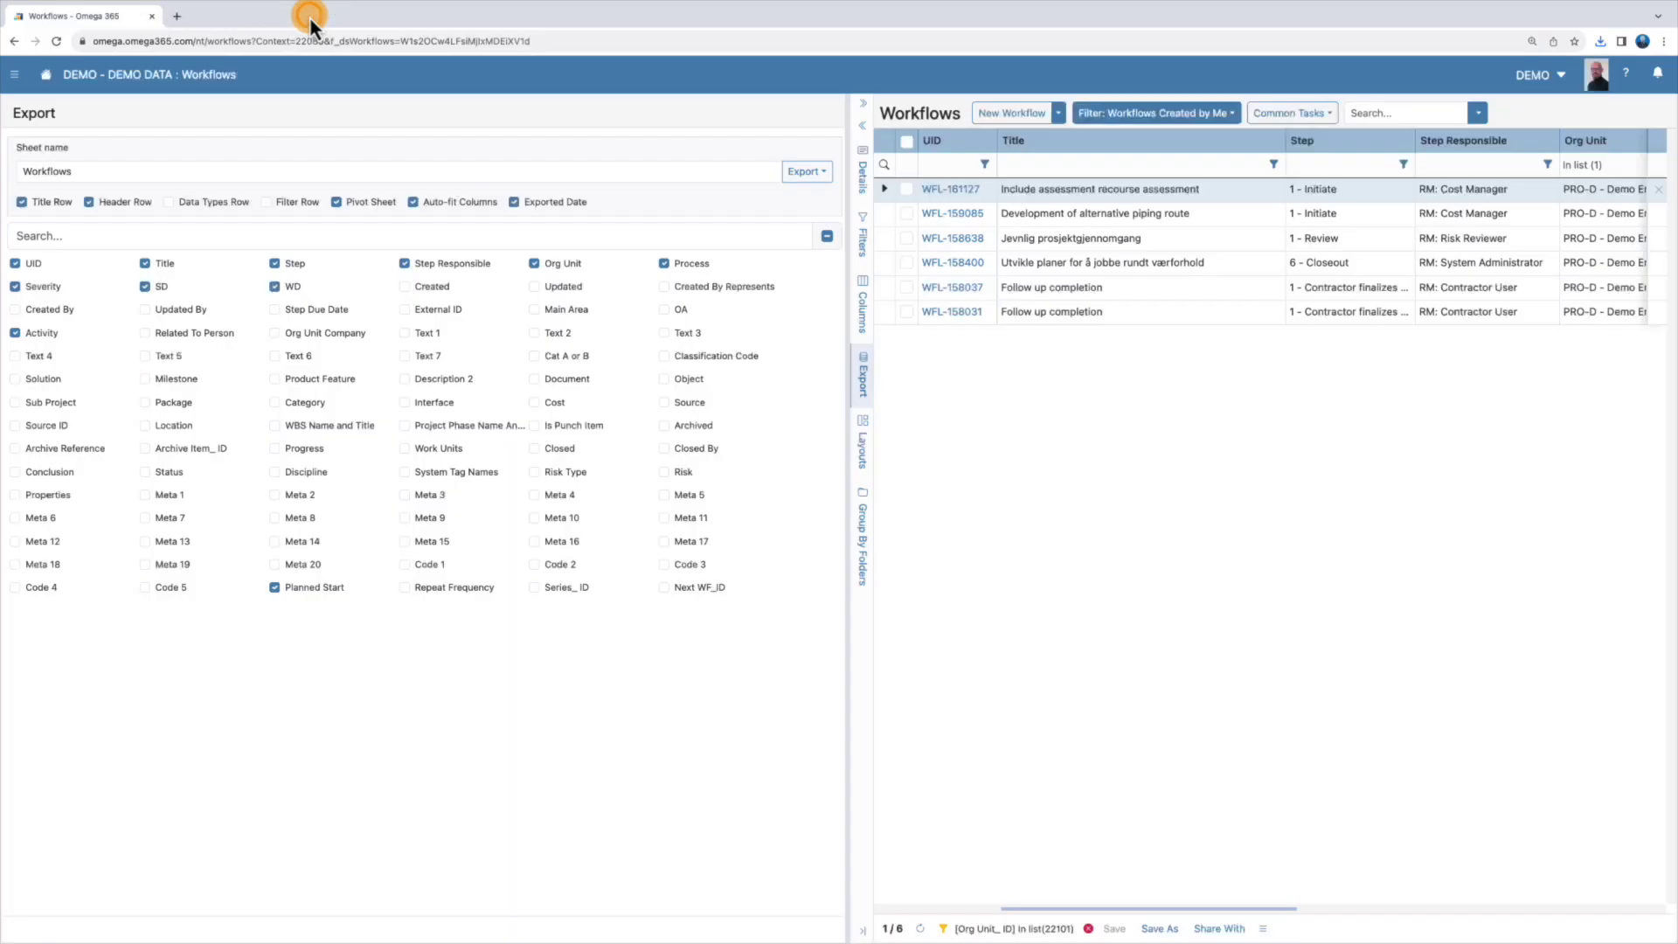
Filter the Org Unit column to C002, C004 and C005.
left_click(866, 446)
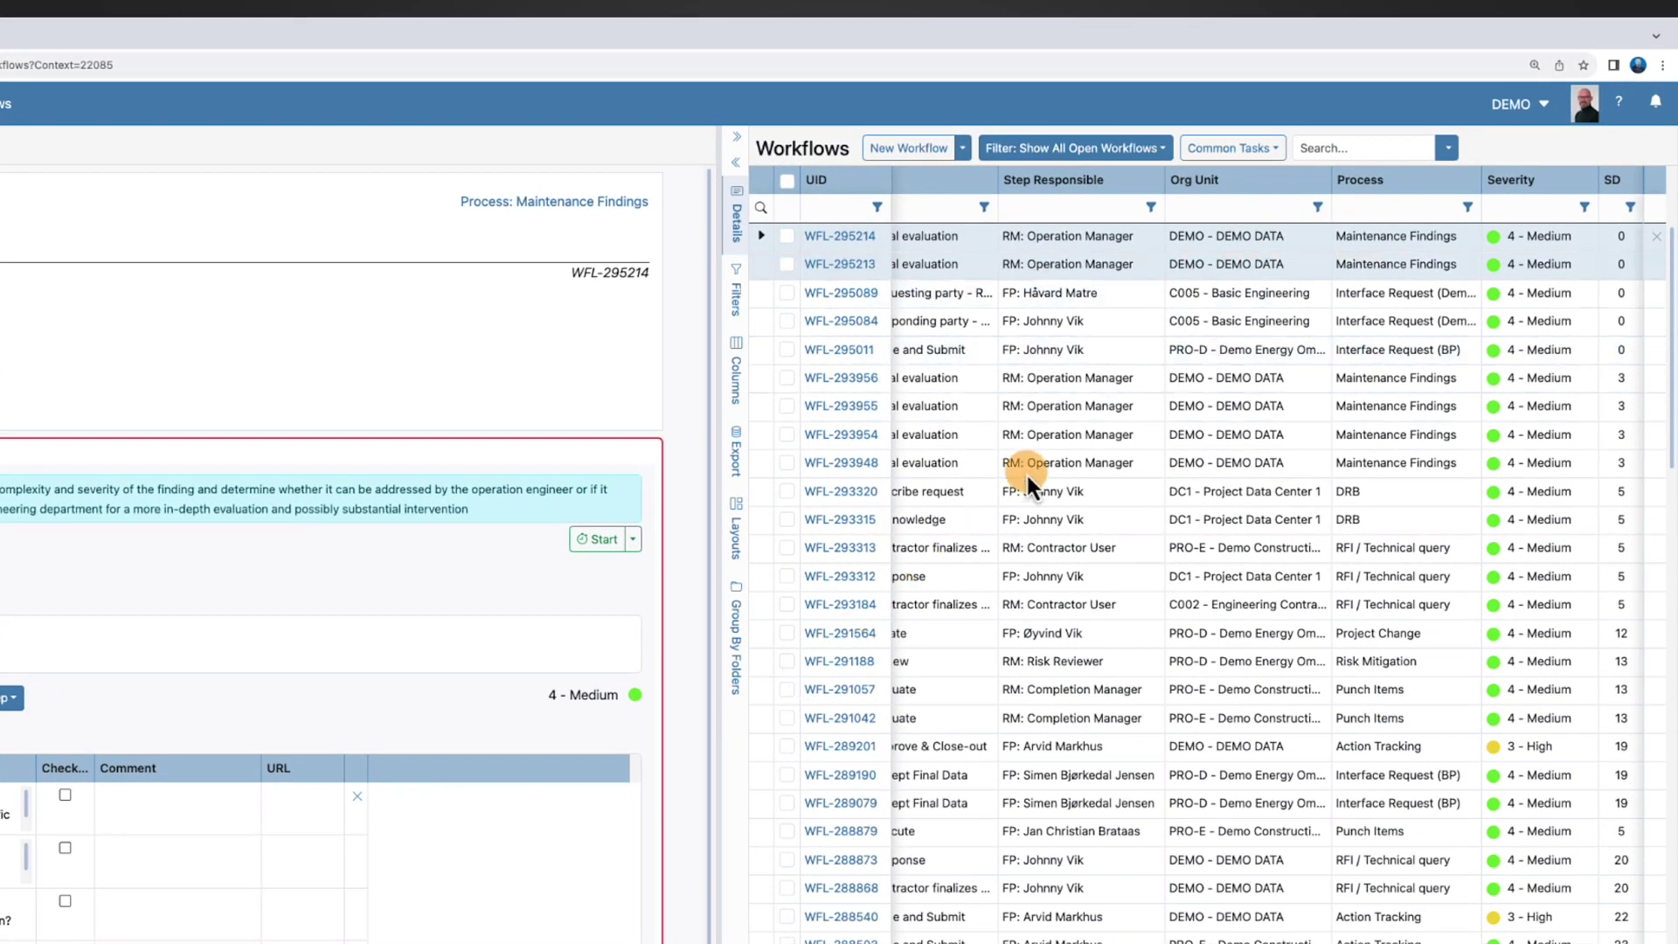
left_click(1317, 207)
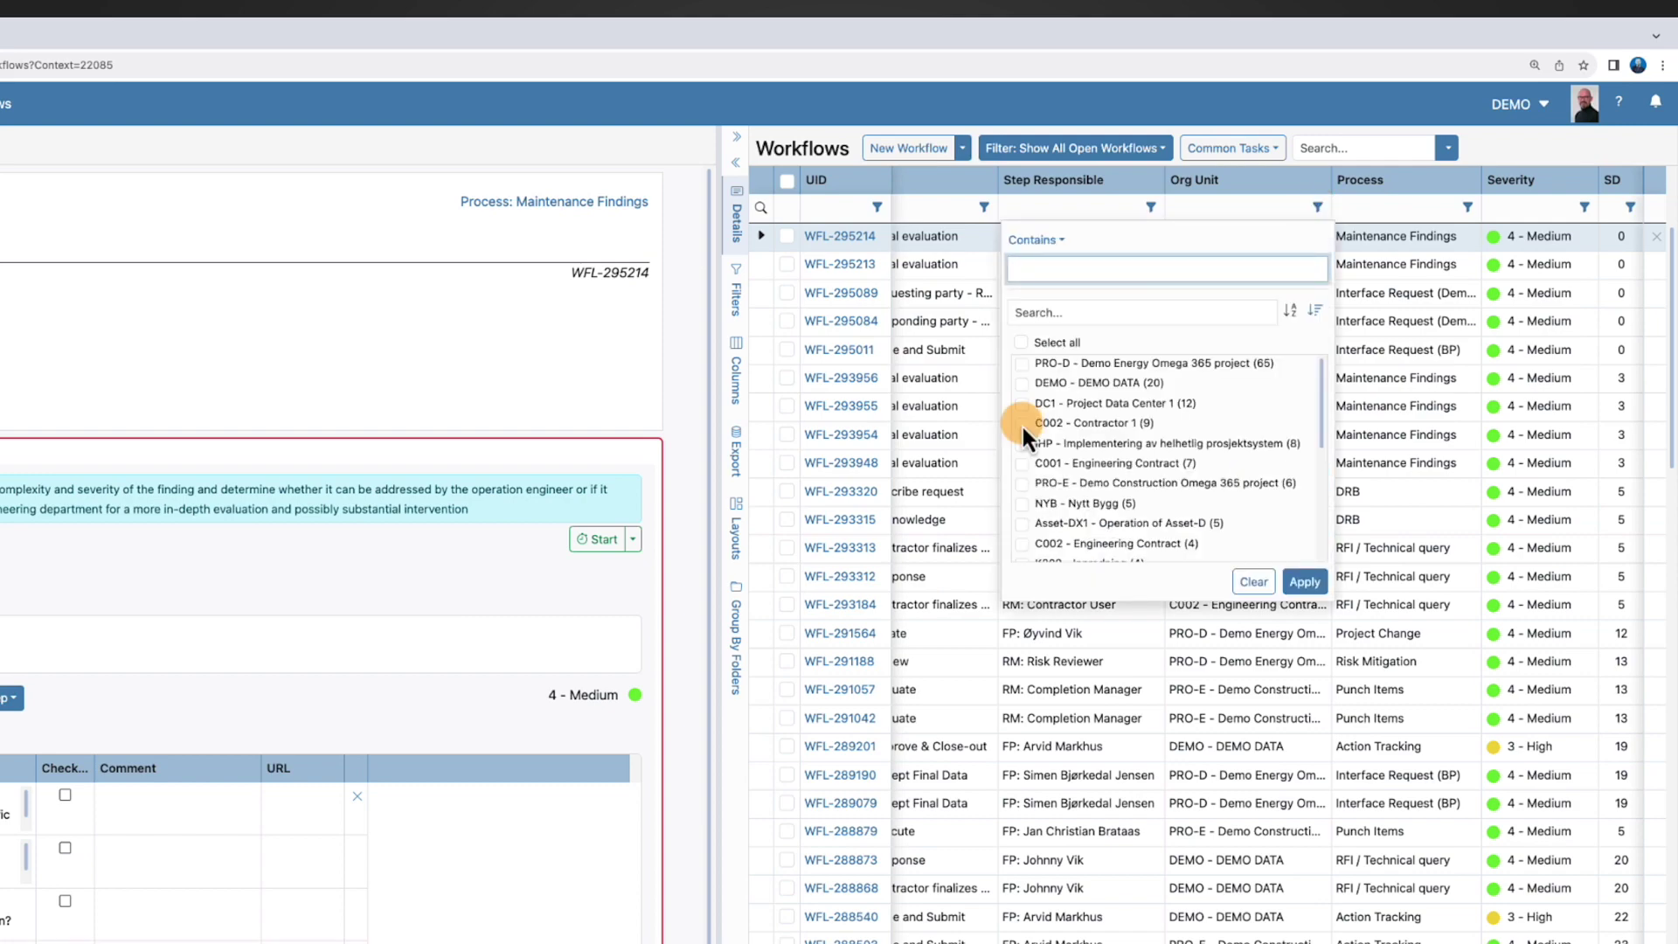
left_click(1021, 423)
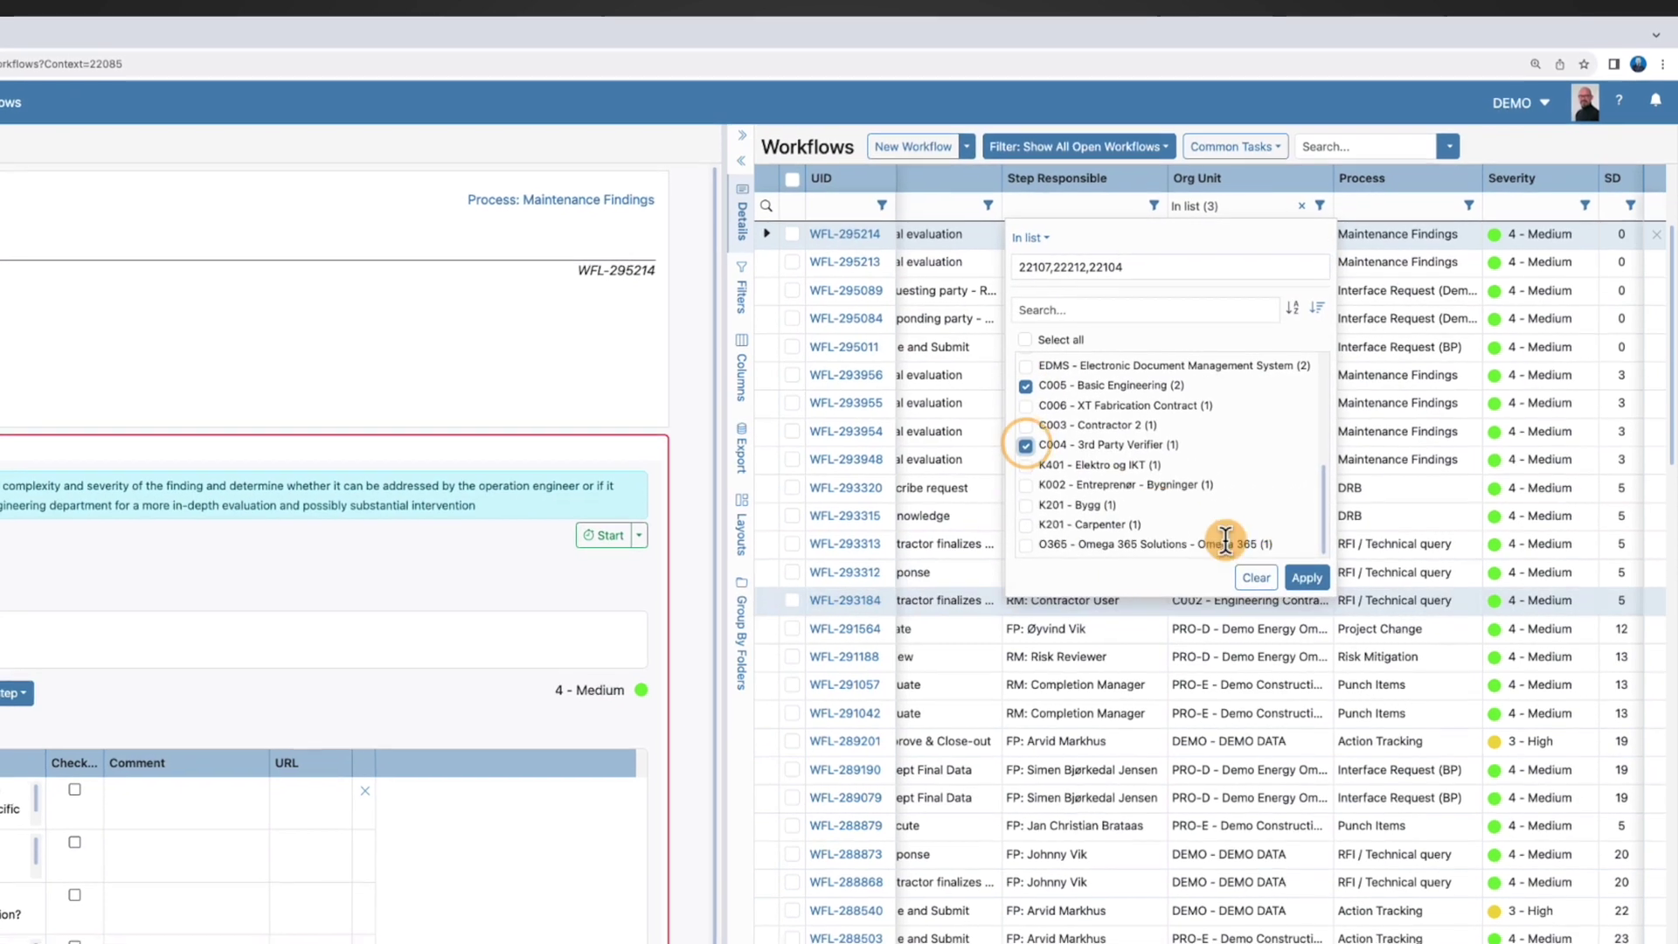
left_click(1304, 582)
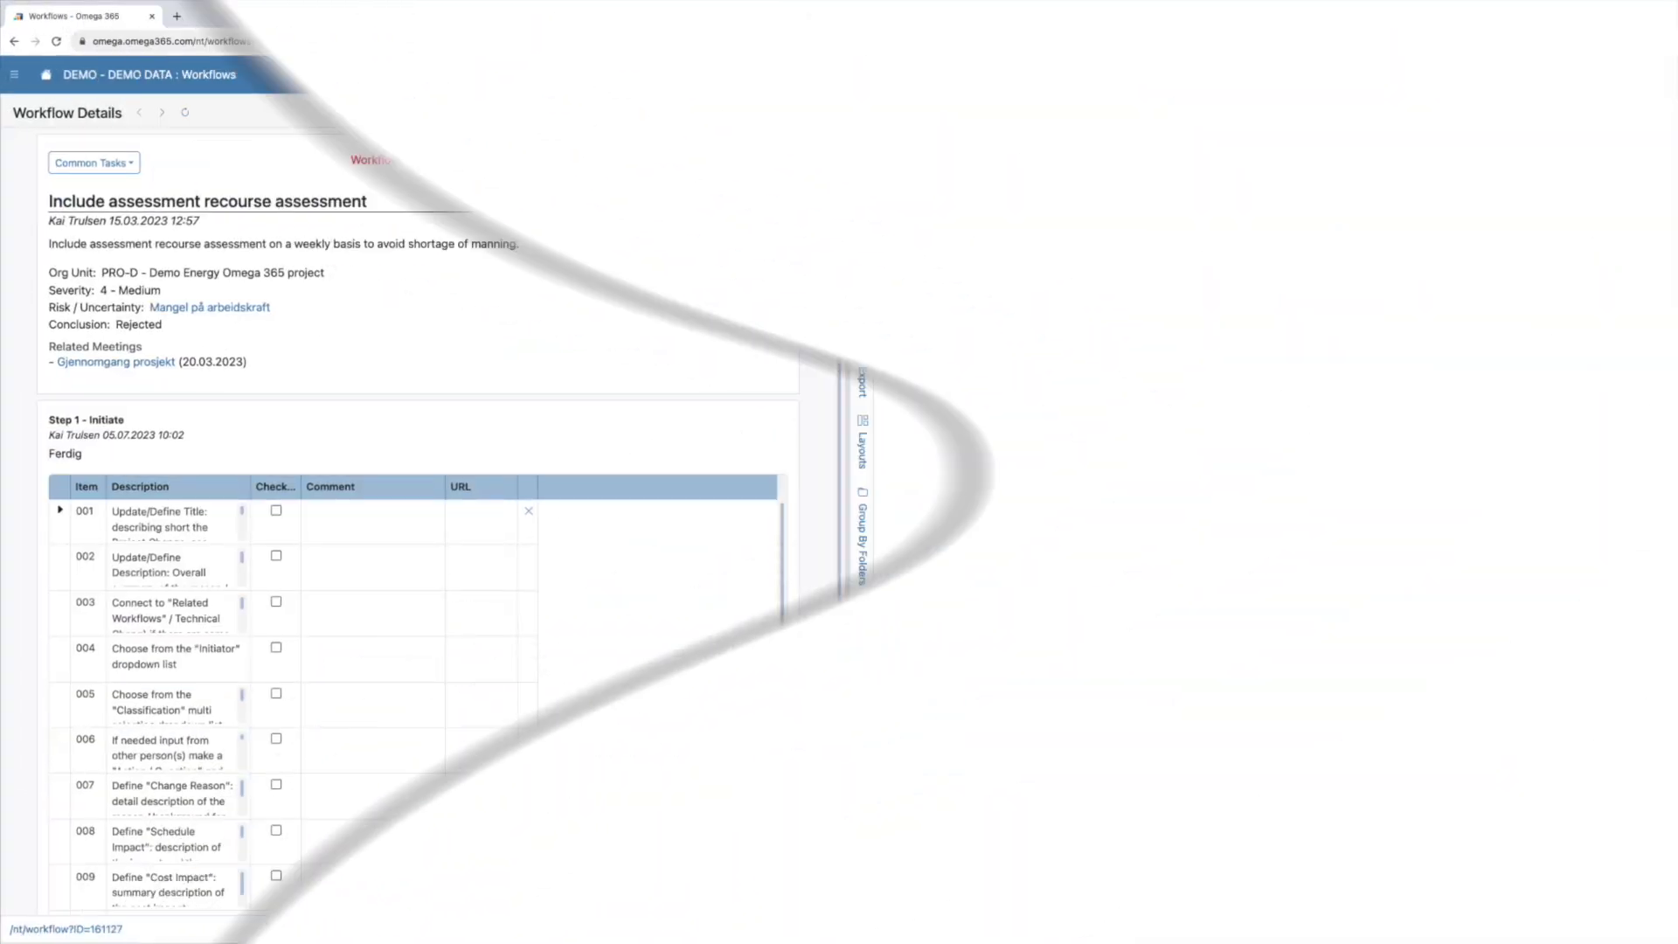
left_click(1325, 113)
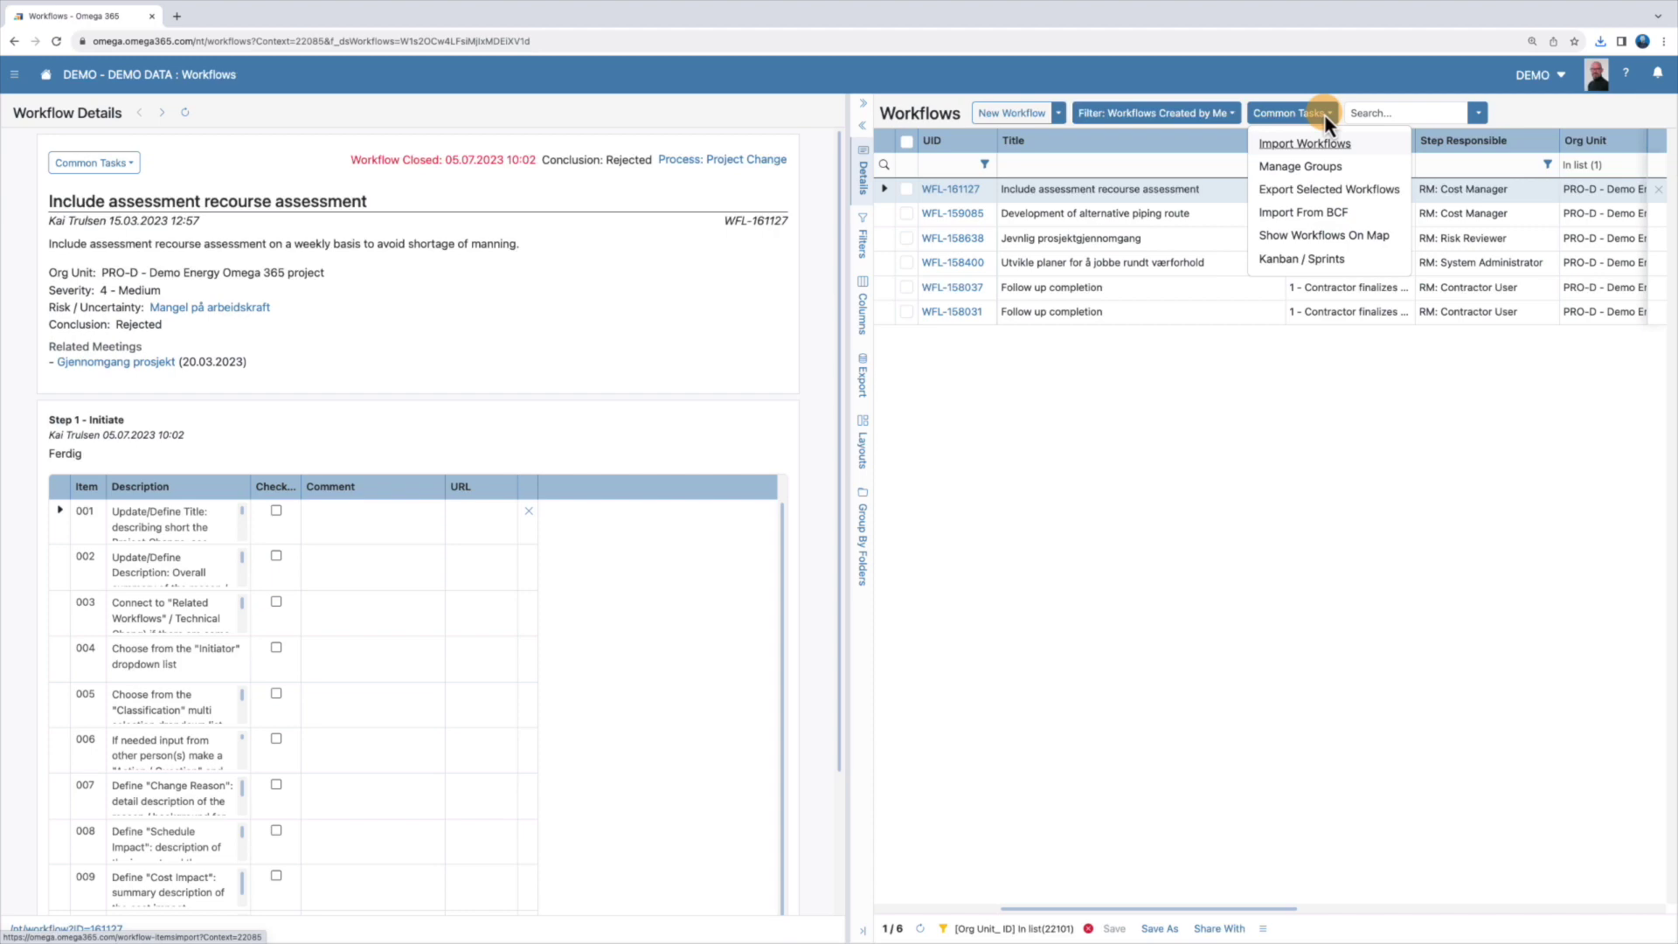
Visit Import Workflows, then export three selected workflows, including WFL-295011, to PDF.
left_click(1335, 145)
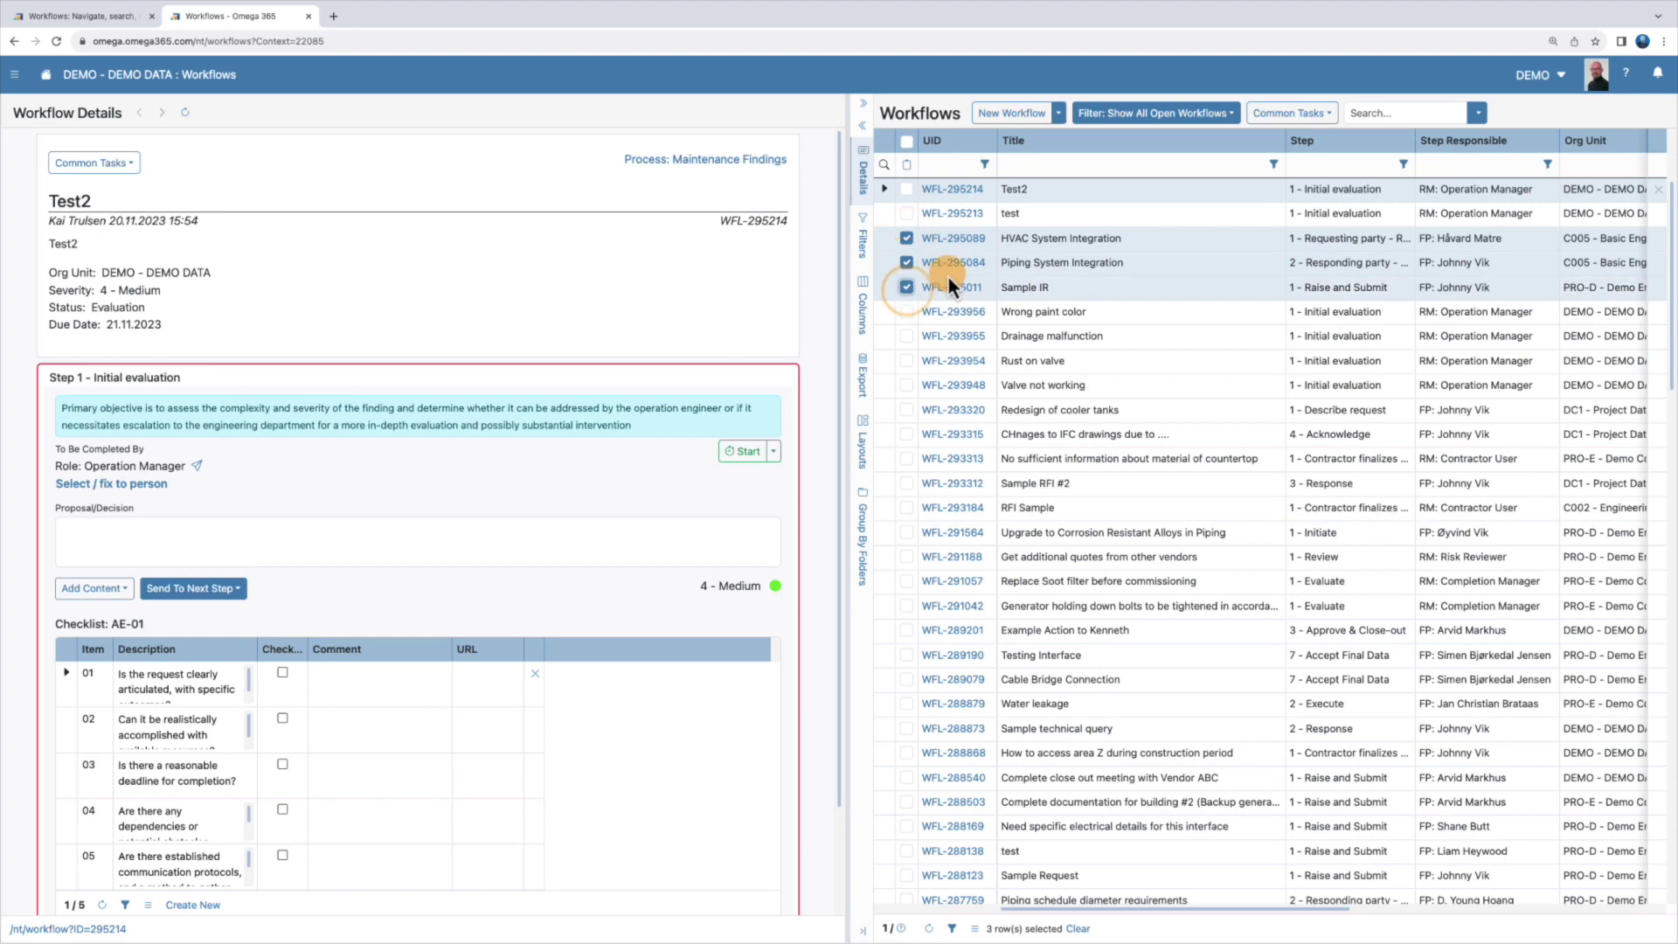
left_click(1327, 113)
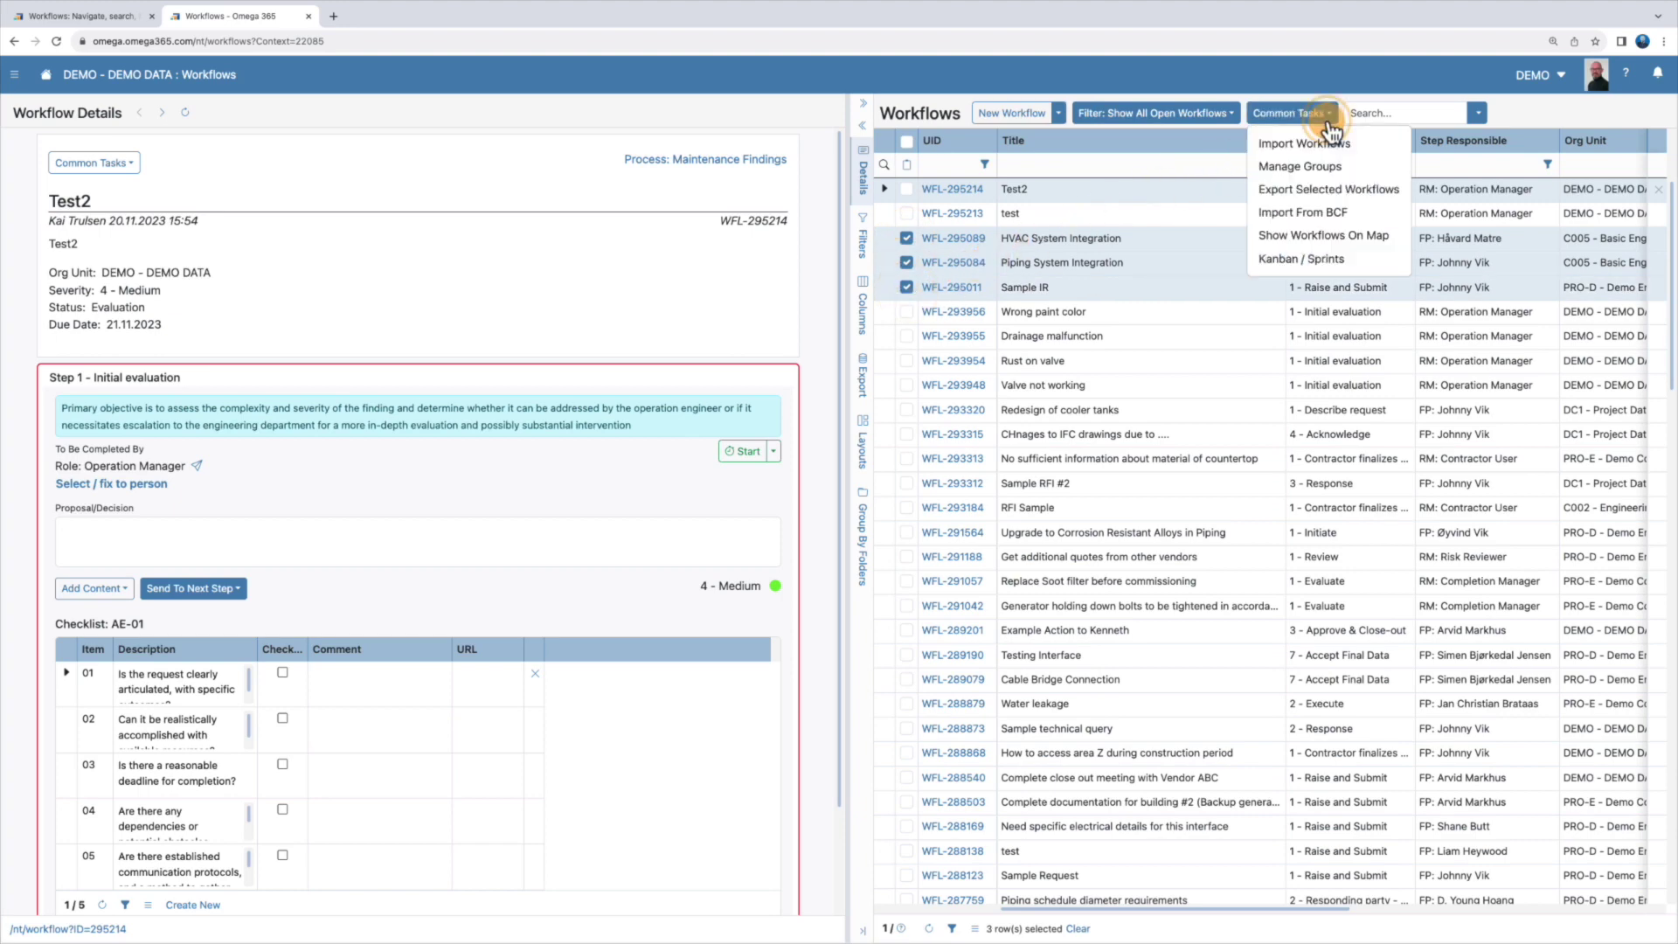
left_click(1317, 191)
scroll(984, 301, "down", 10)
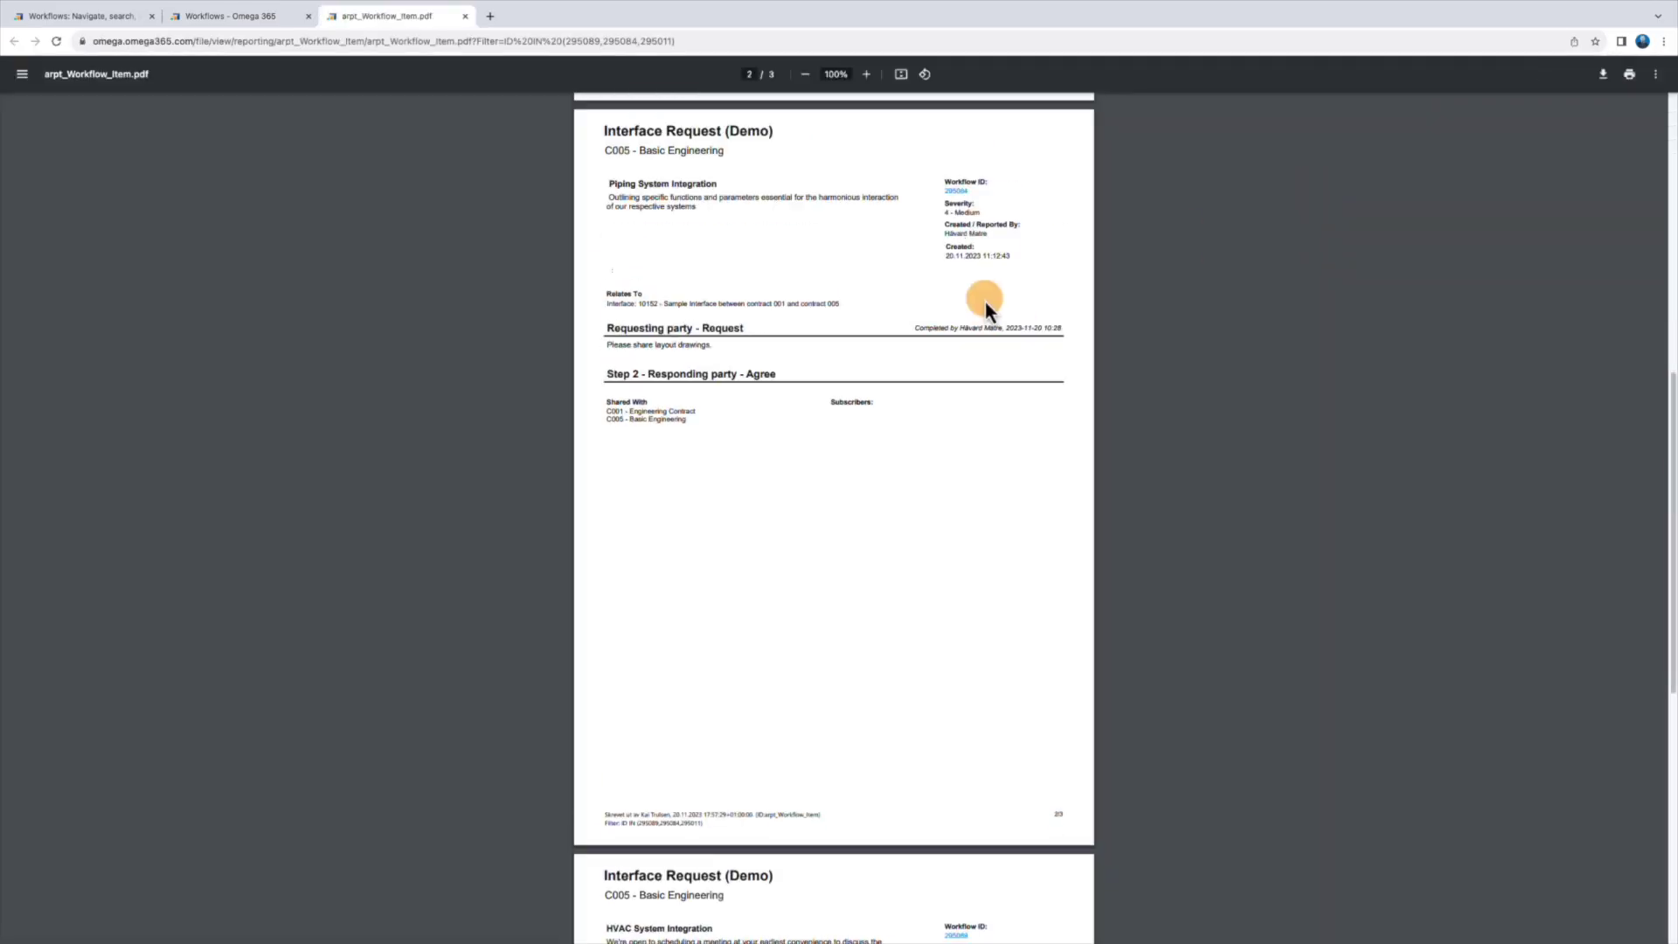
scroll(984, 301, "down", 6)
Open Cable Bridge Connection WFL-289079 with Edit Workflow Basis in a new tab, then close it.
left_click(466, 16)
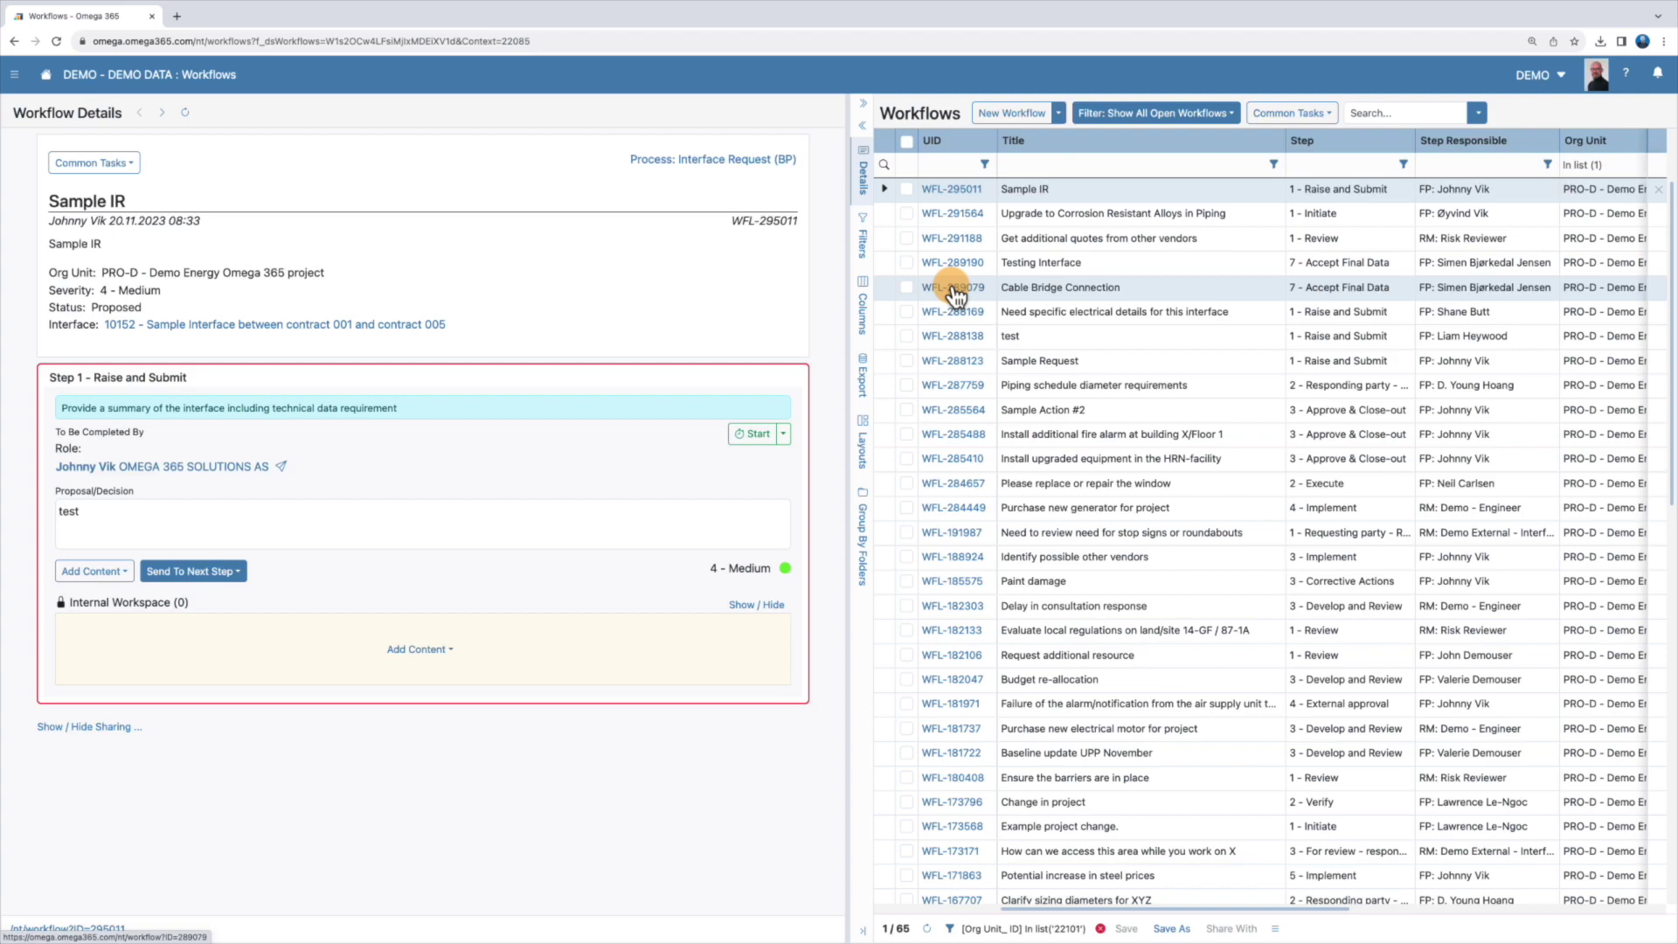
left_click(956, 294)
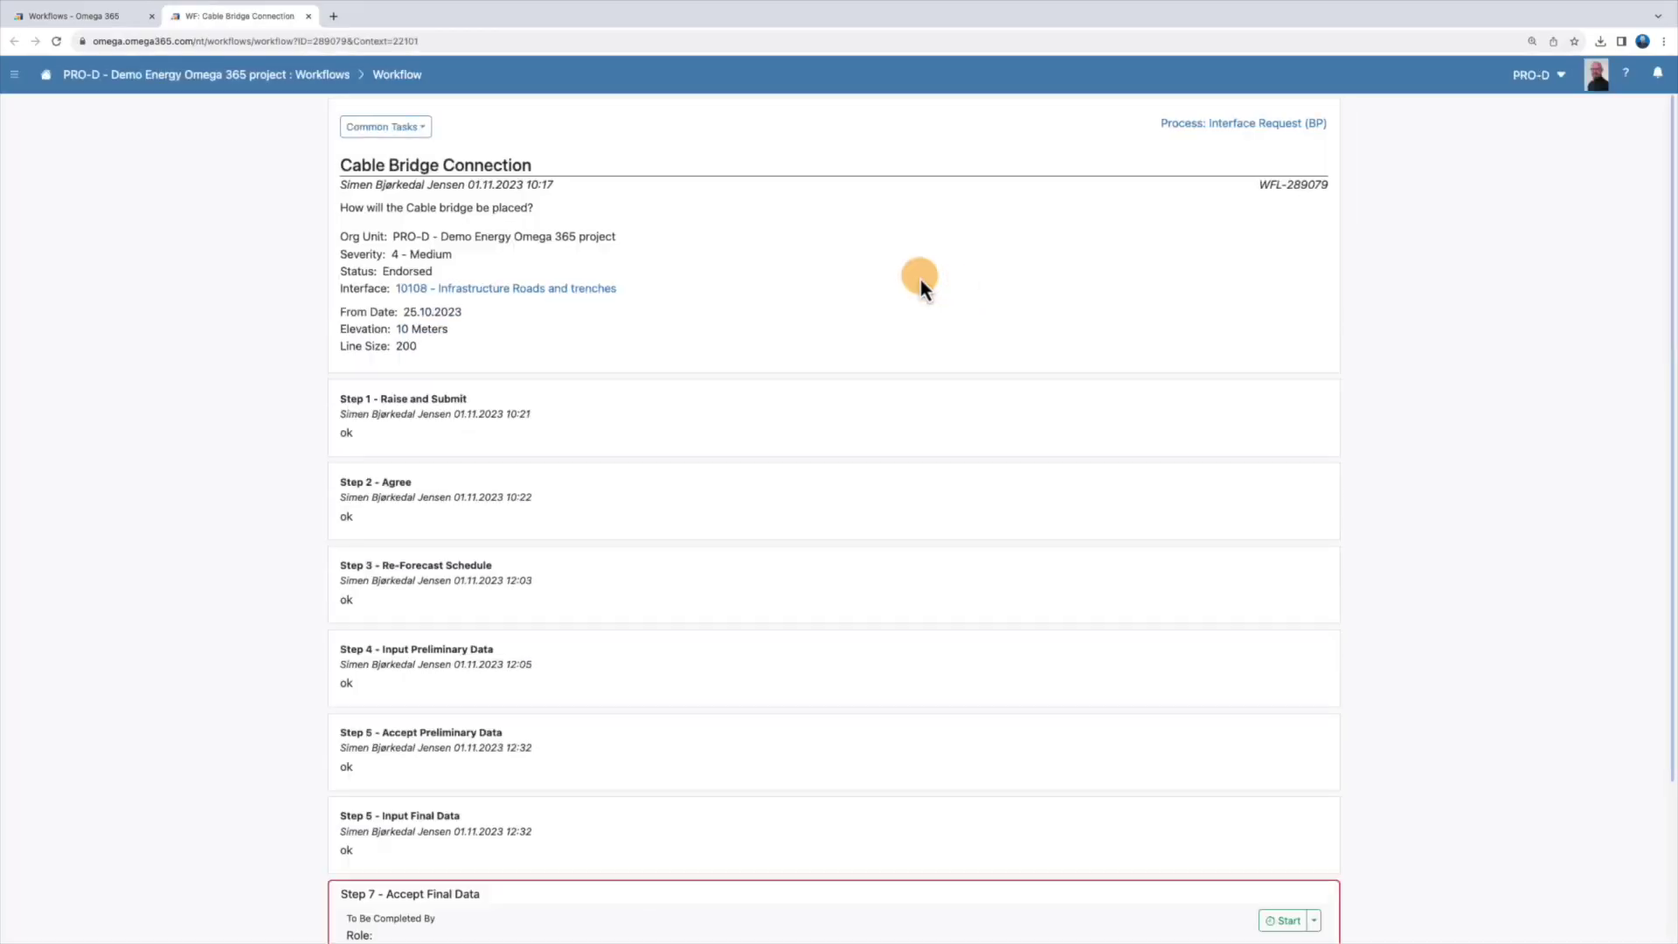
left_click(424, 133)
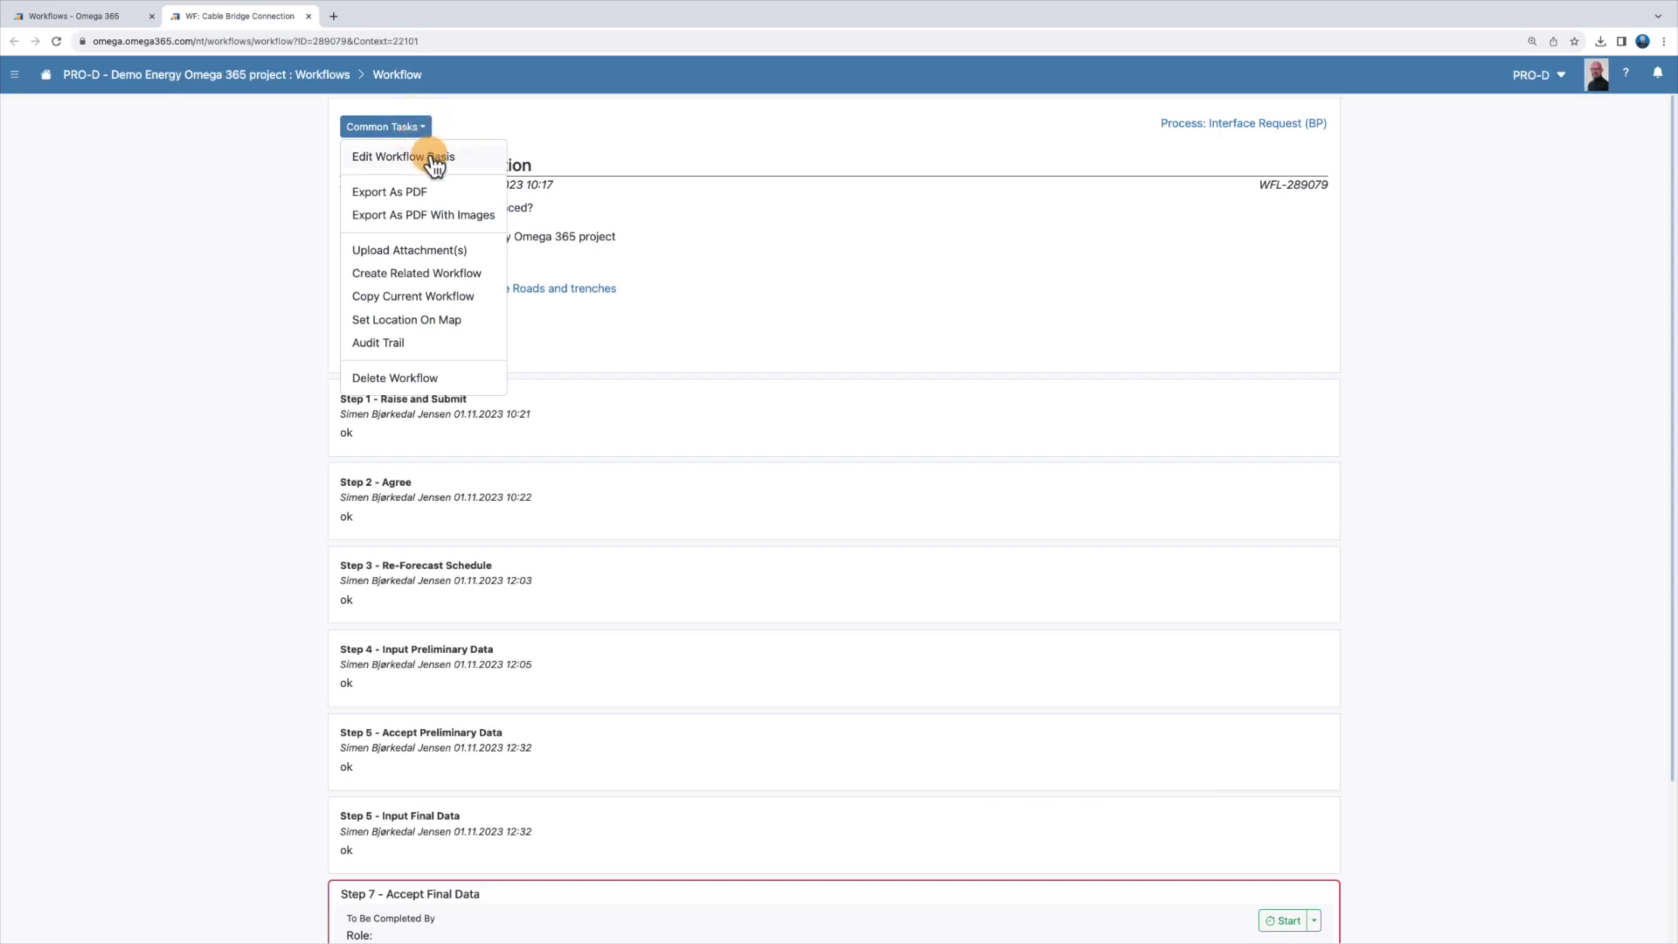
left_click(435, 159)
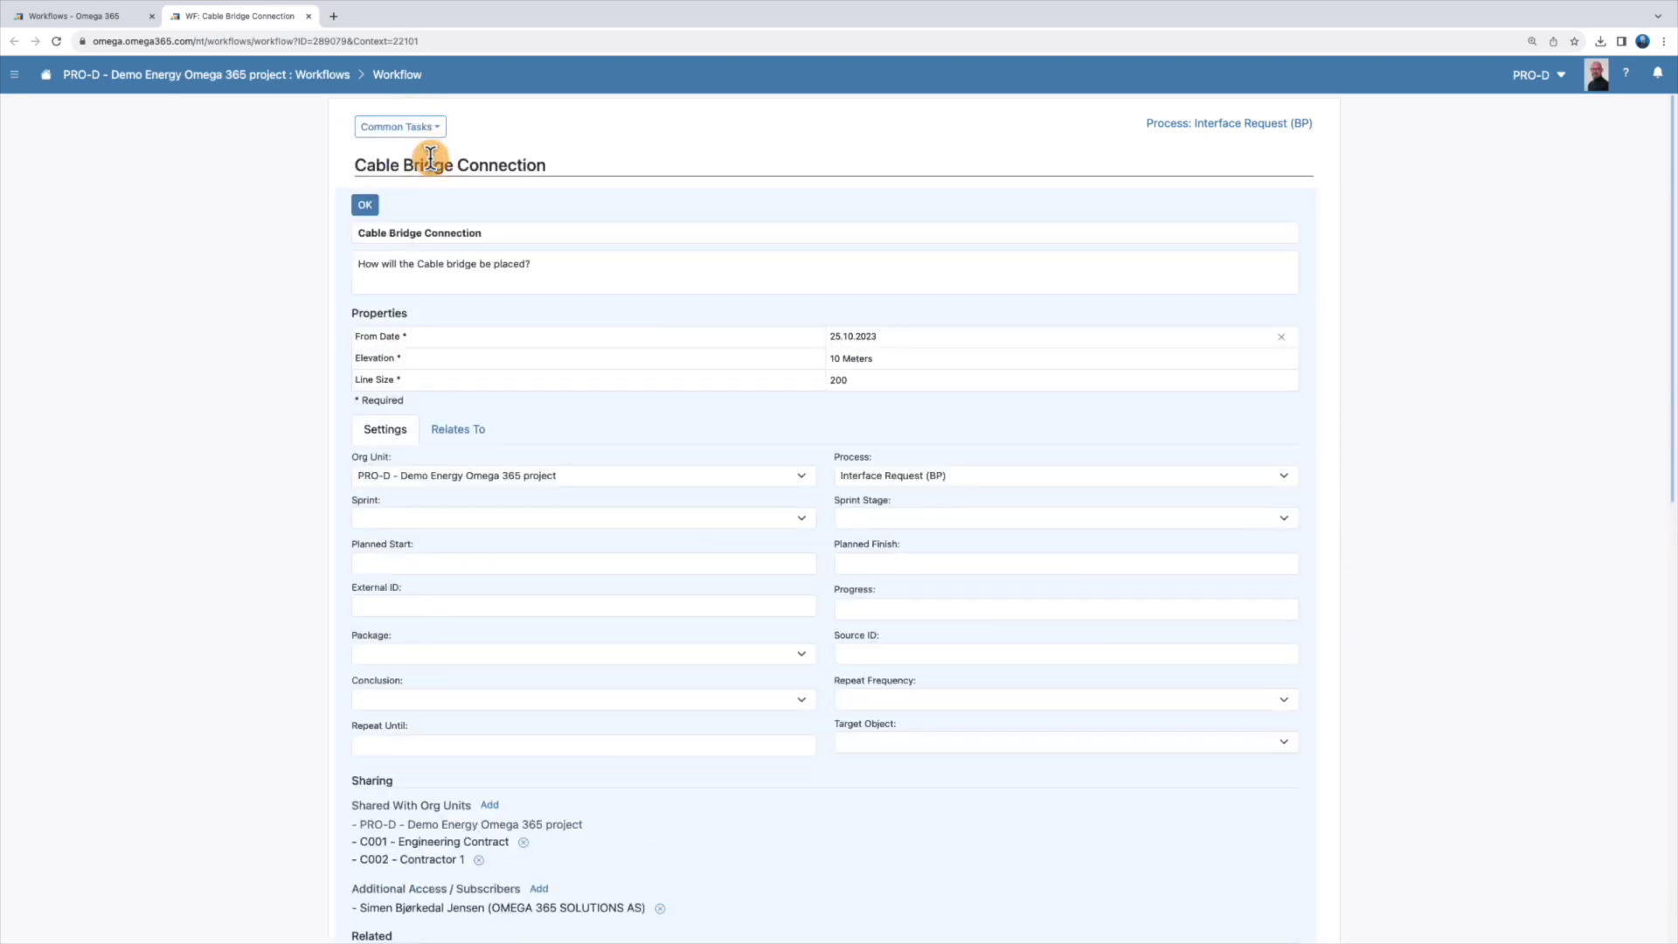
key("ctrl+w")
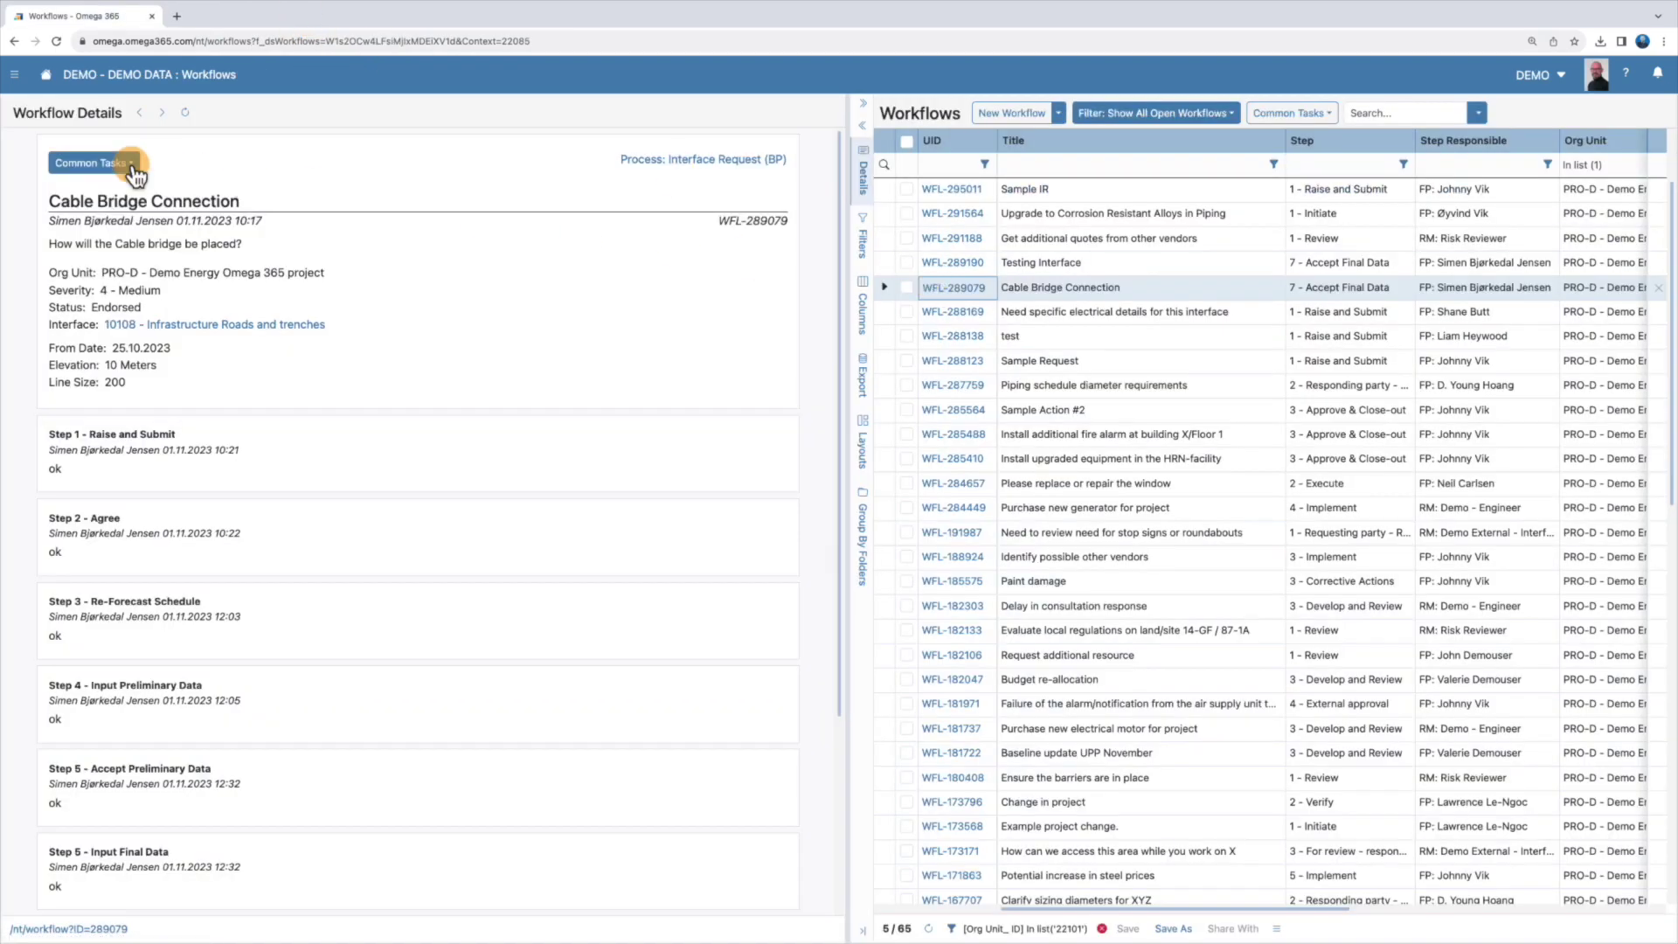
left_click(96, 164)
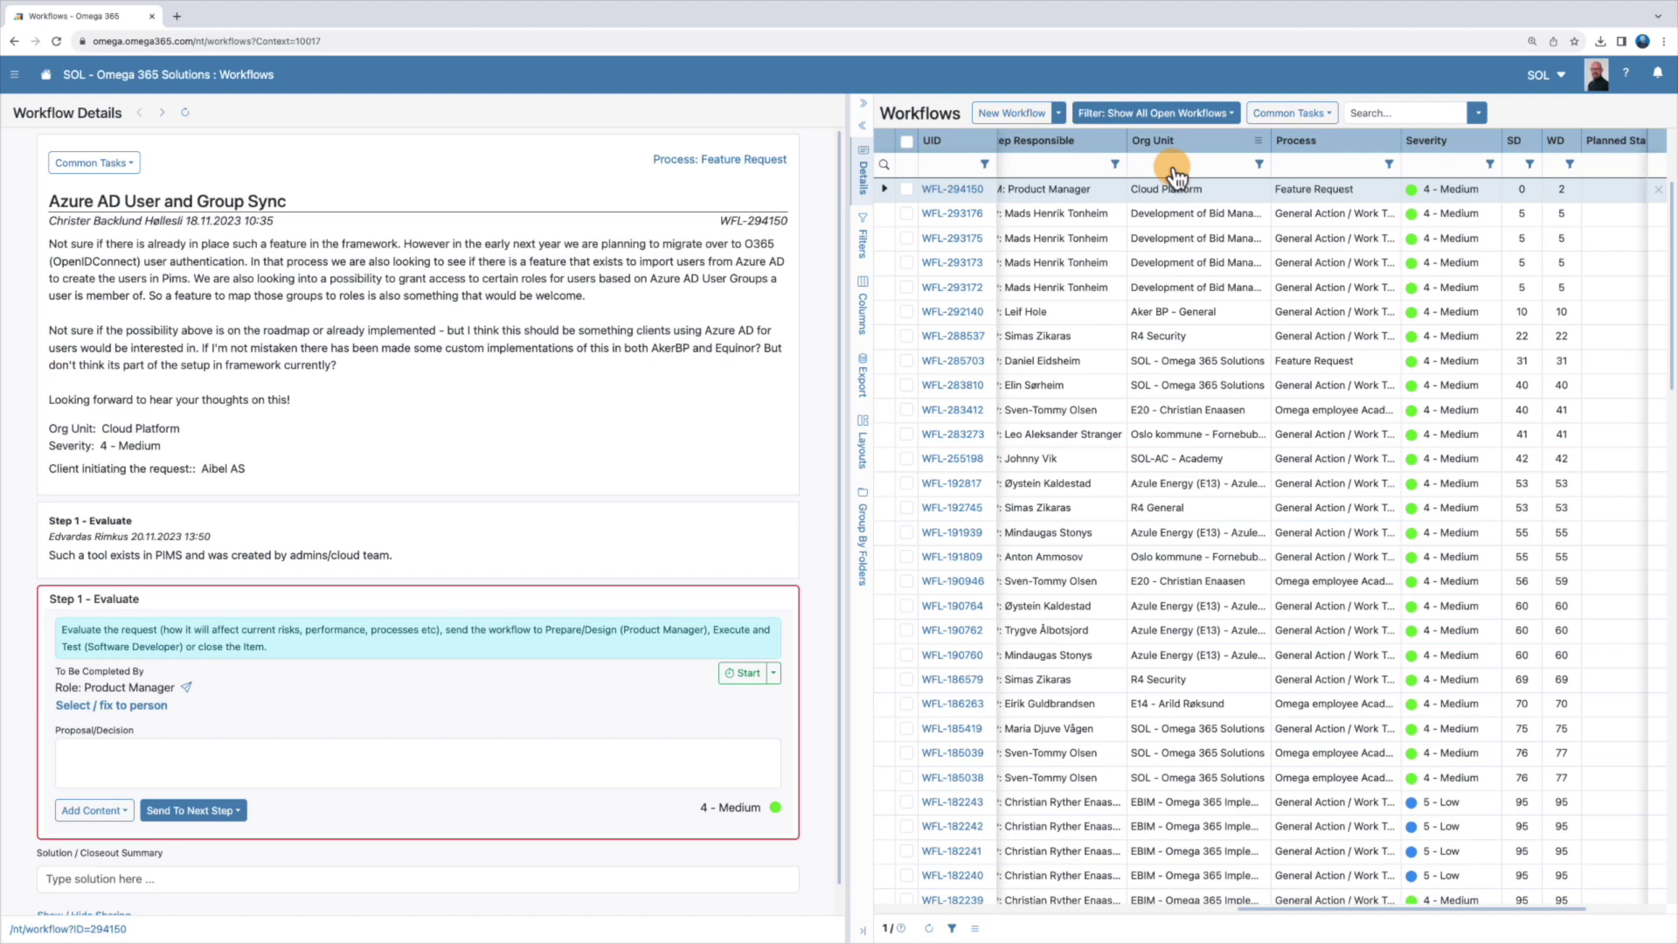
Choose New Workflow > From Type to list workflow types like Report a Bug.
left_click(1059, 113)
left_click(1087, 147)
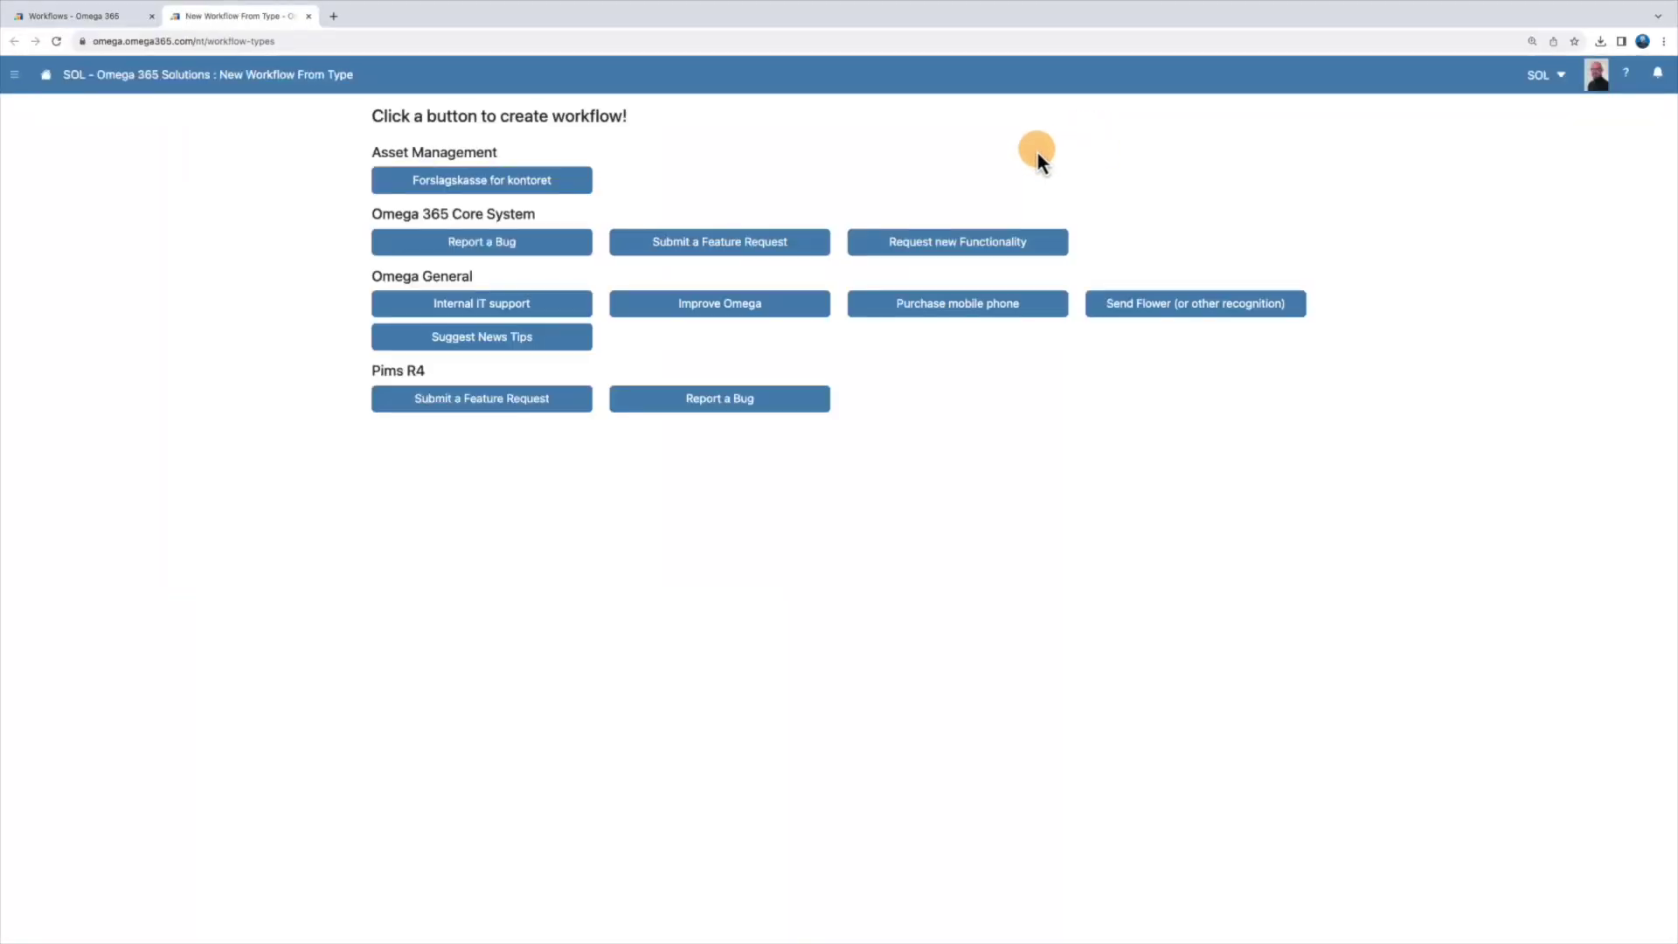
Start a new Report a Bug workflow under Omega 365 Core System.
left_click(516, 239)
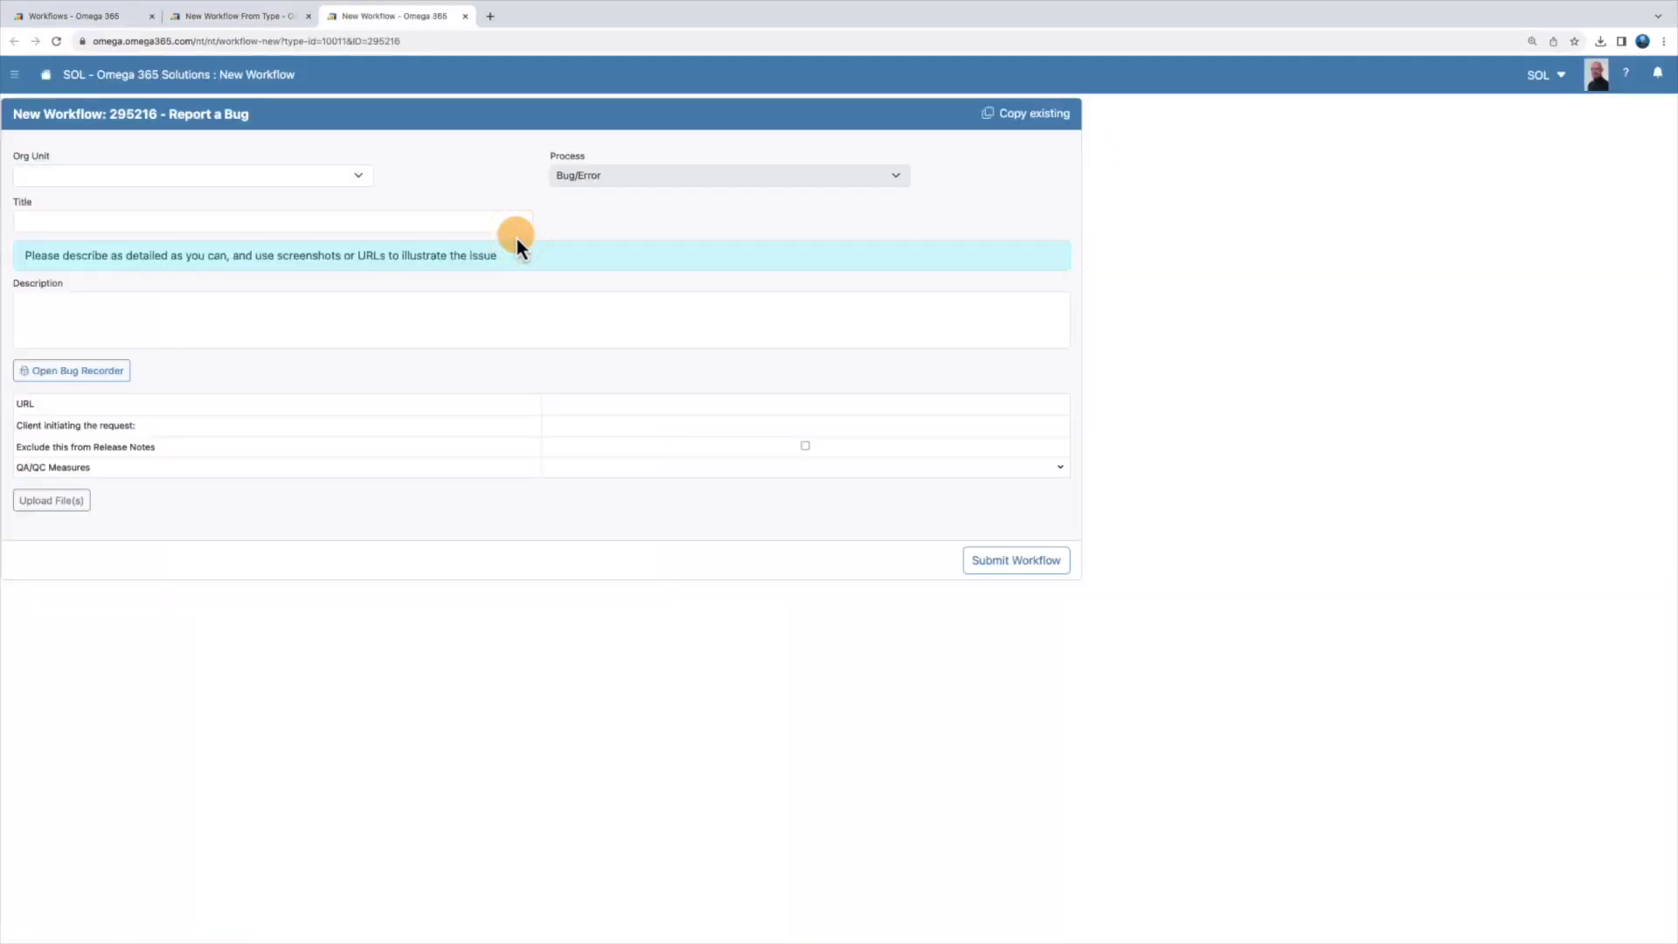